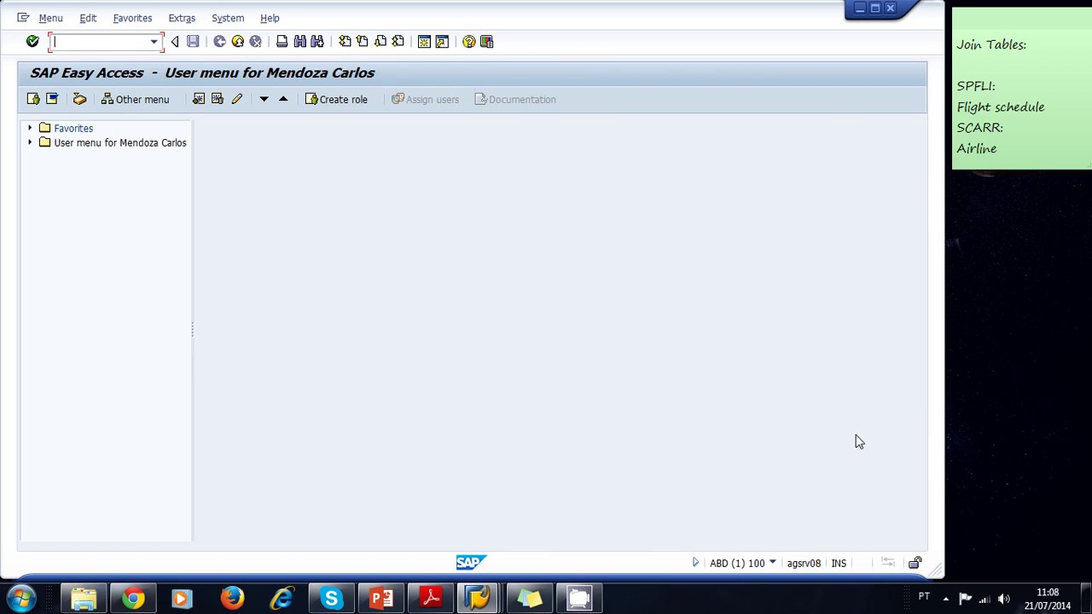
Step: Review the notes labelling SPFLI as flight schedule and SCARR as airline
left_click(1012, 68)
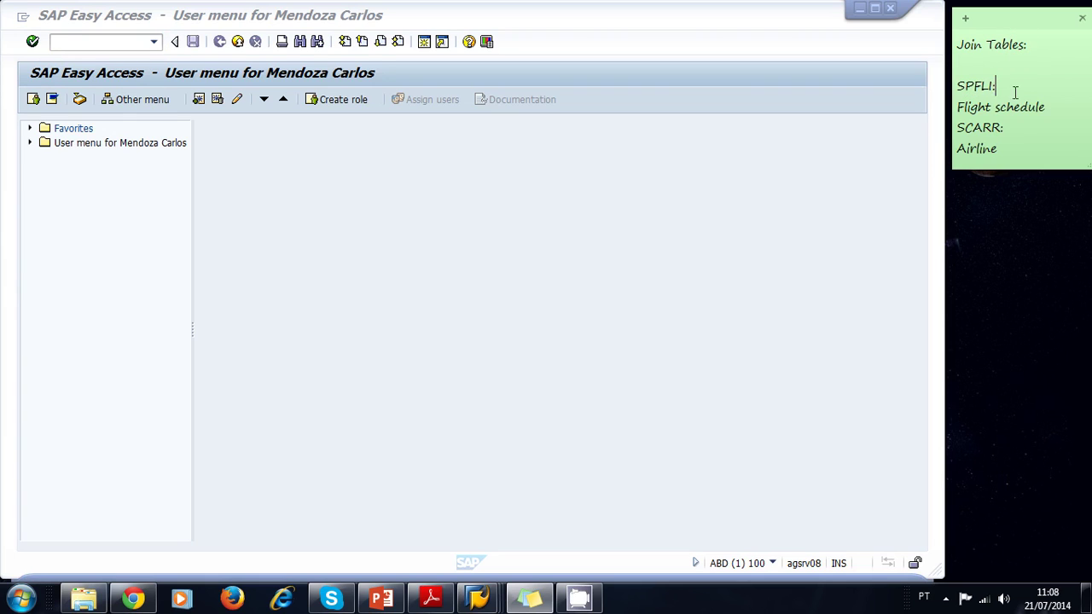
left_click_drag(1049, 107, 940, 106)
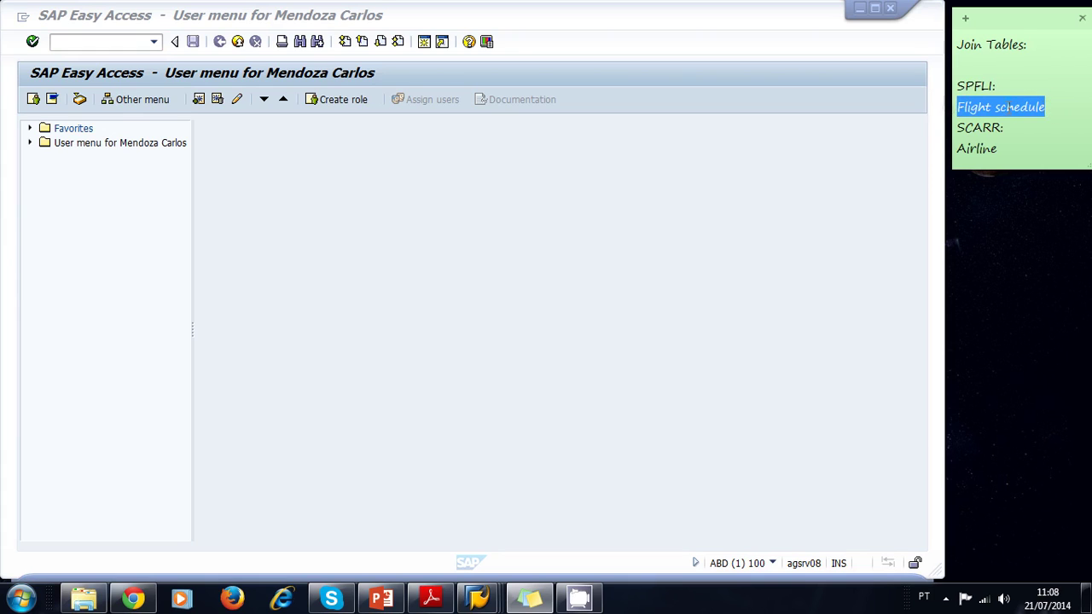
left_click(1012, 128)
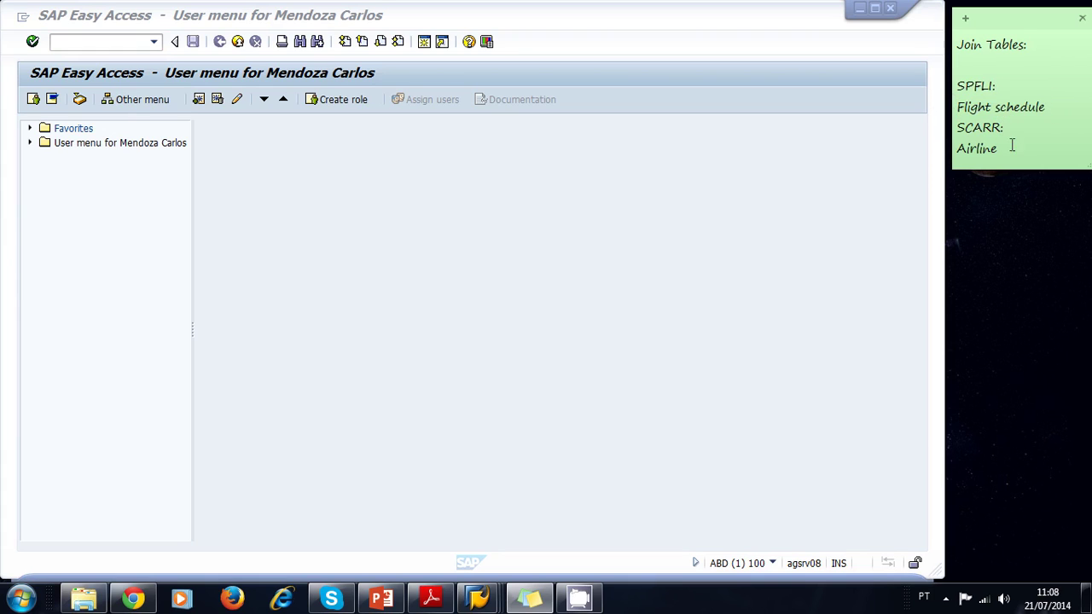
left_click_drag(1000, 149, 939, 149)
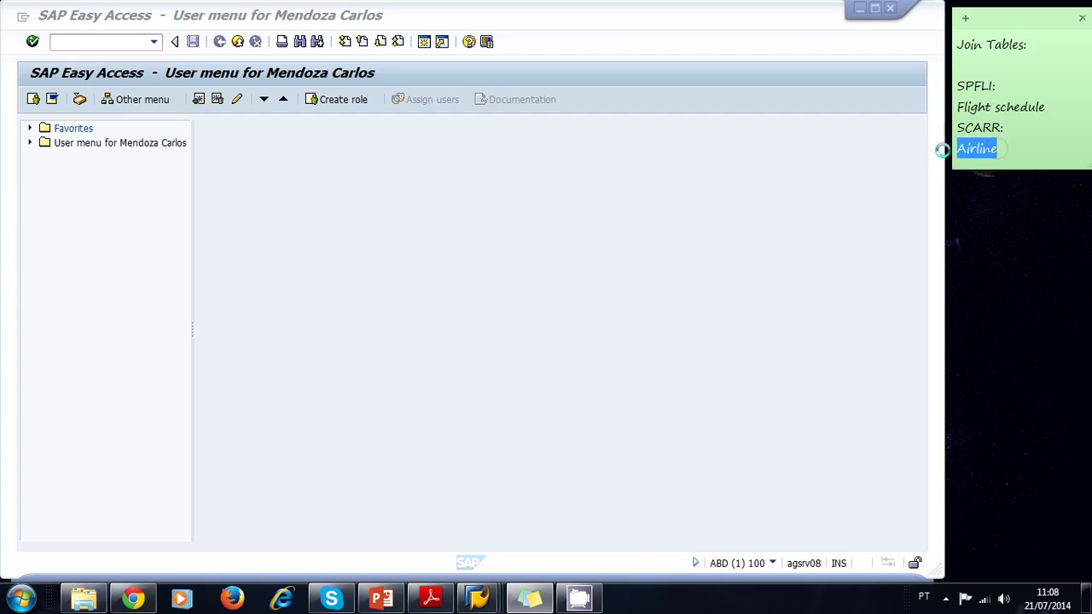
left_click(1002, 147)
Step: Open the Object Navigator with transaction se80
left_click(287, 237)
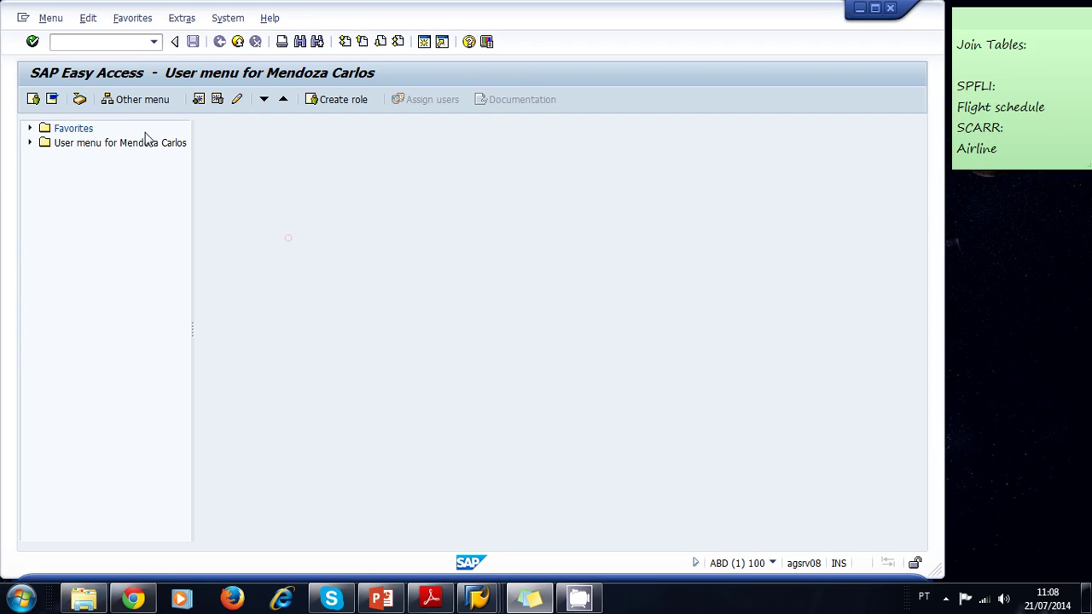
type("se80")
key("Return")
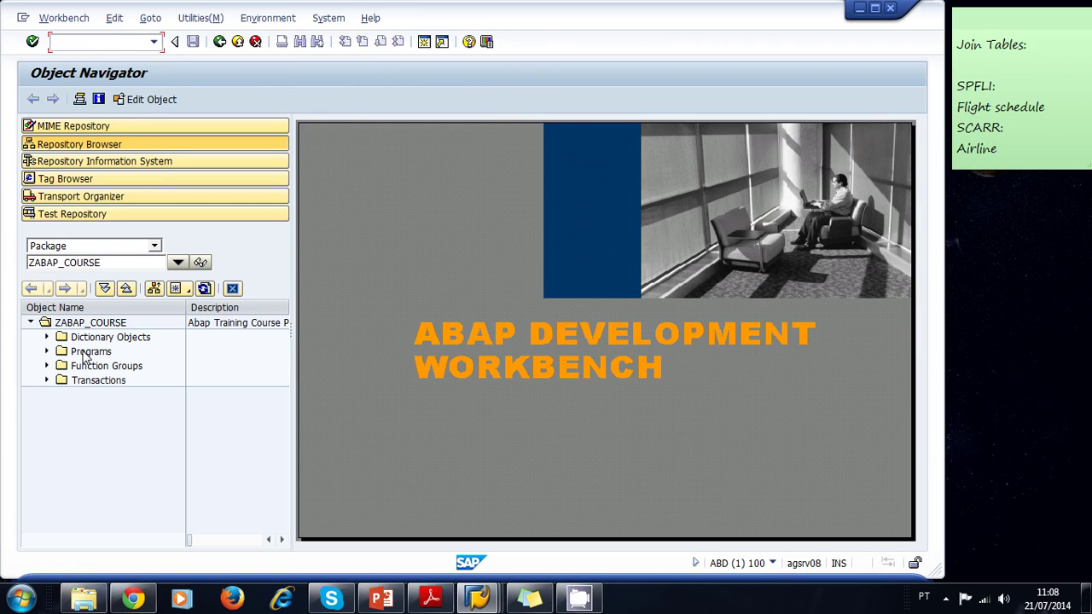
Step: Create program ZJOINING_TABLES under Programs without a TOP include
right_click(93, 353)
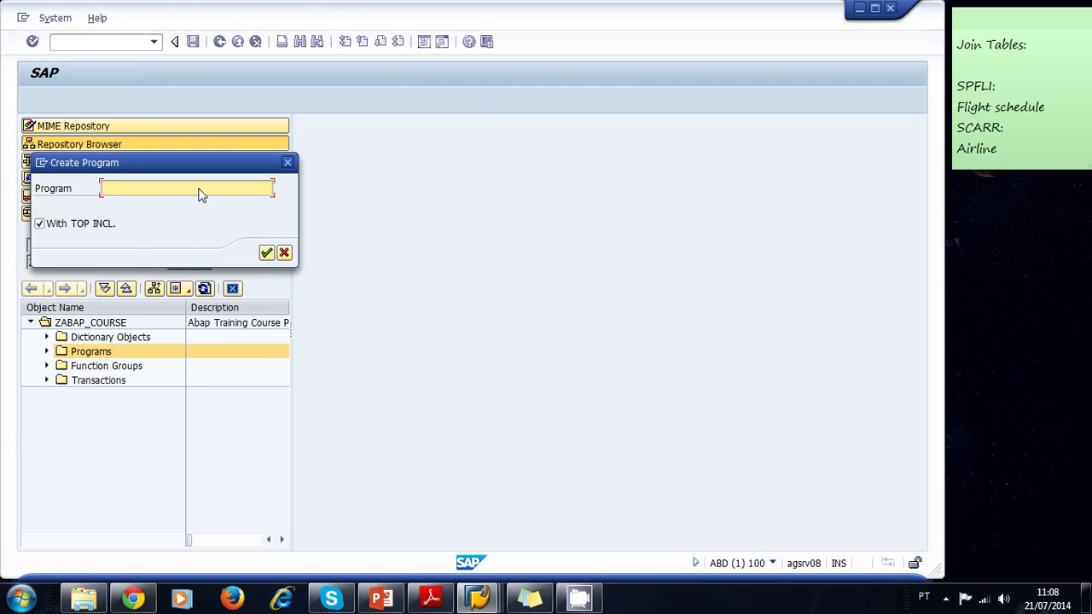
type("ZJOI")
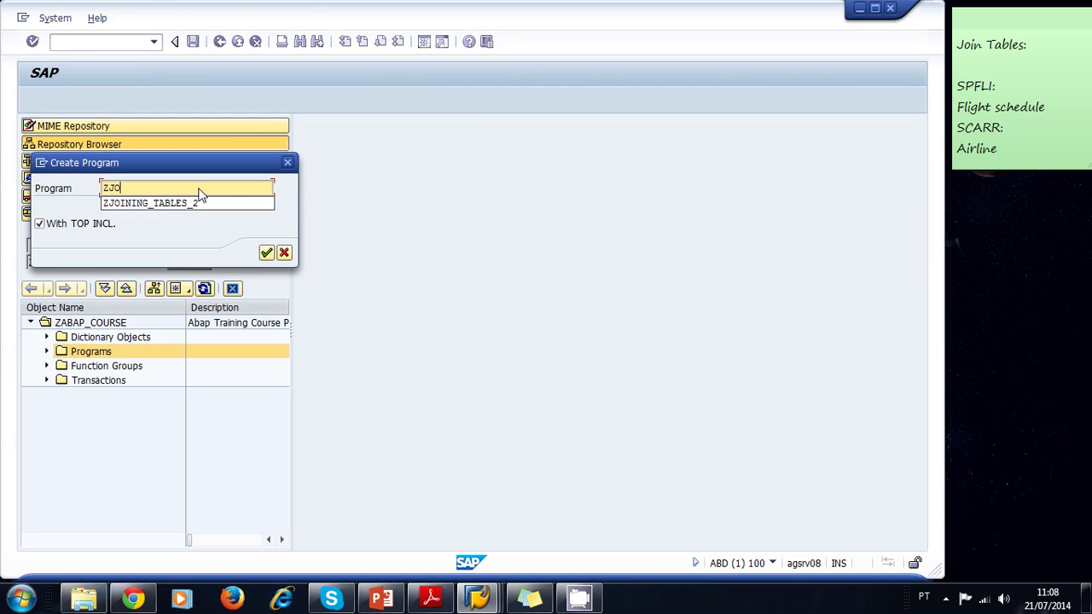
type("NING_TABLES")
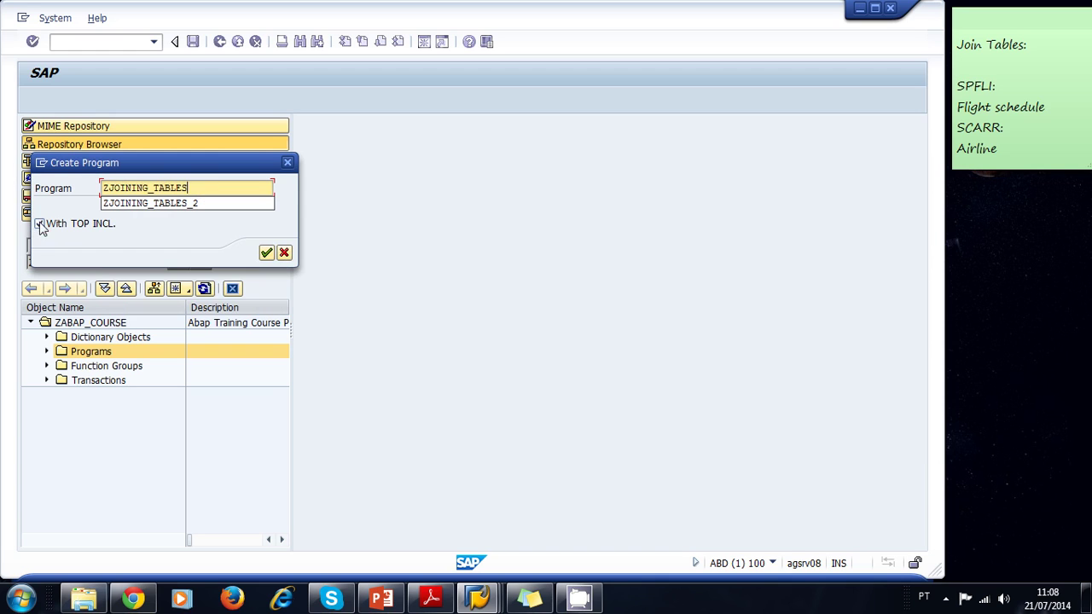
left_click(39, 224)
left_click(266, 252)
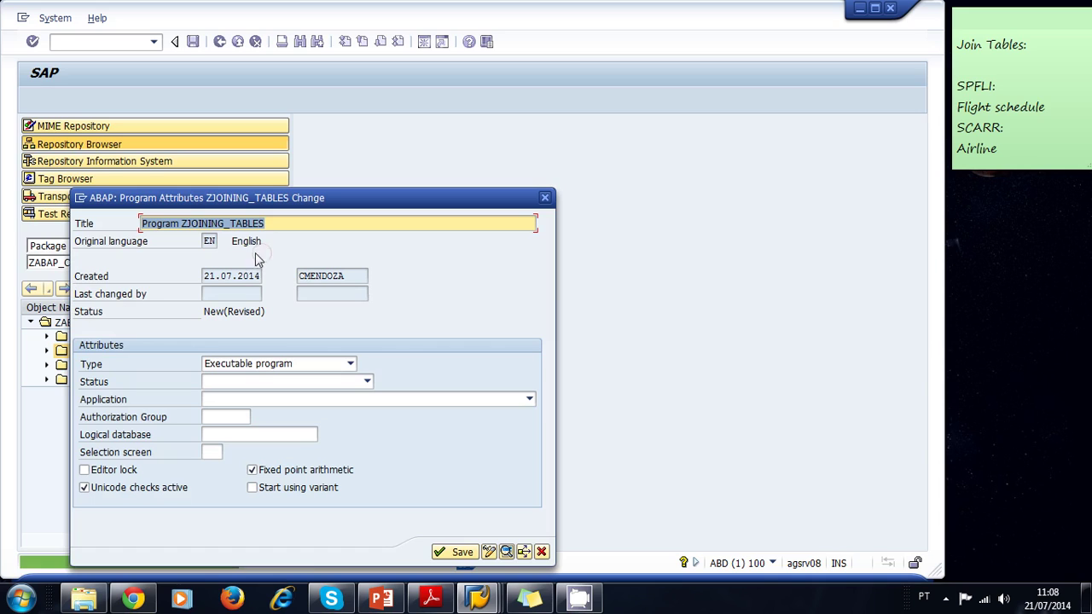
Step: Title it 'Joining Tables SPFLI and SCARR' and save in ZABAP_COURSE with transport ABDK9A00BC
type("J")
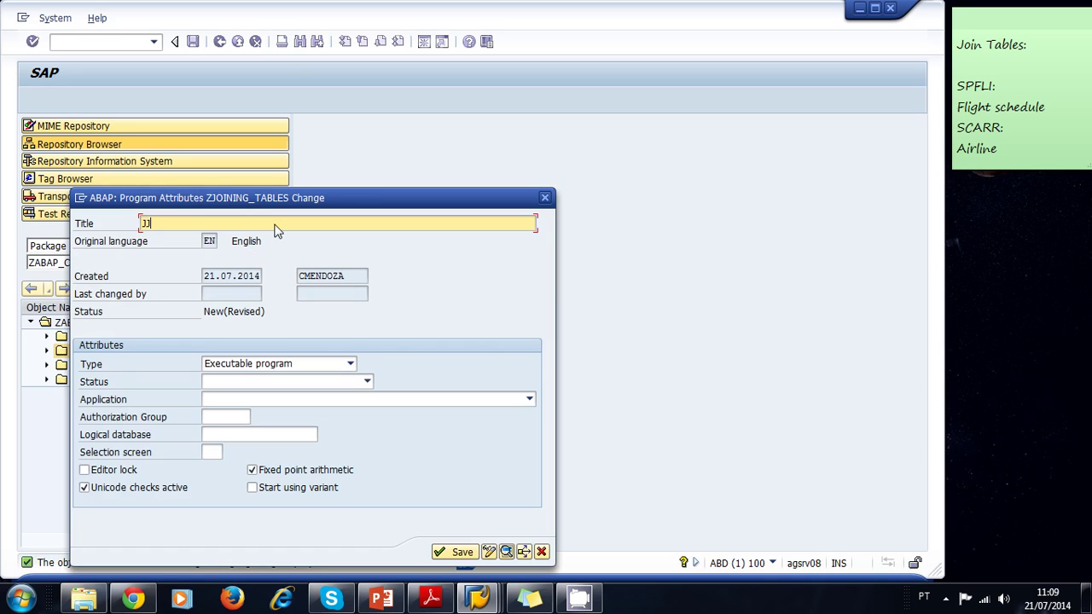
type("oining Tables SPFLI ")
type("and SCARR")
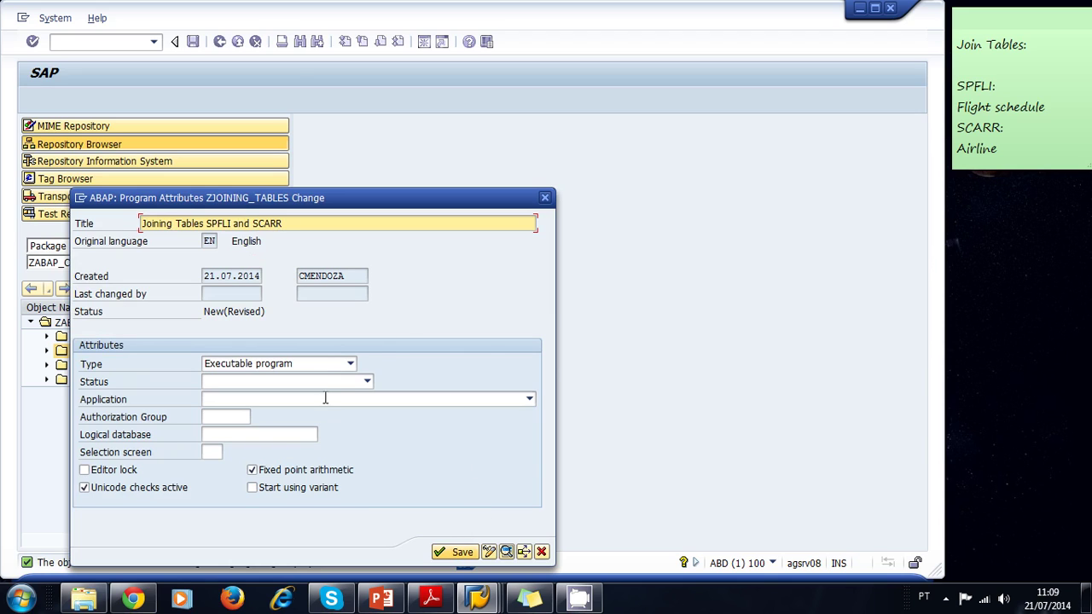
left_click(444, 554)
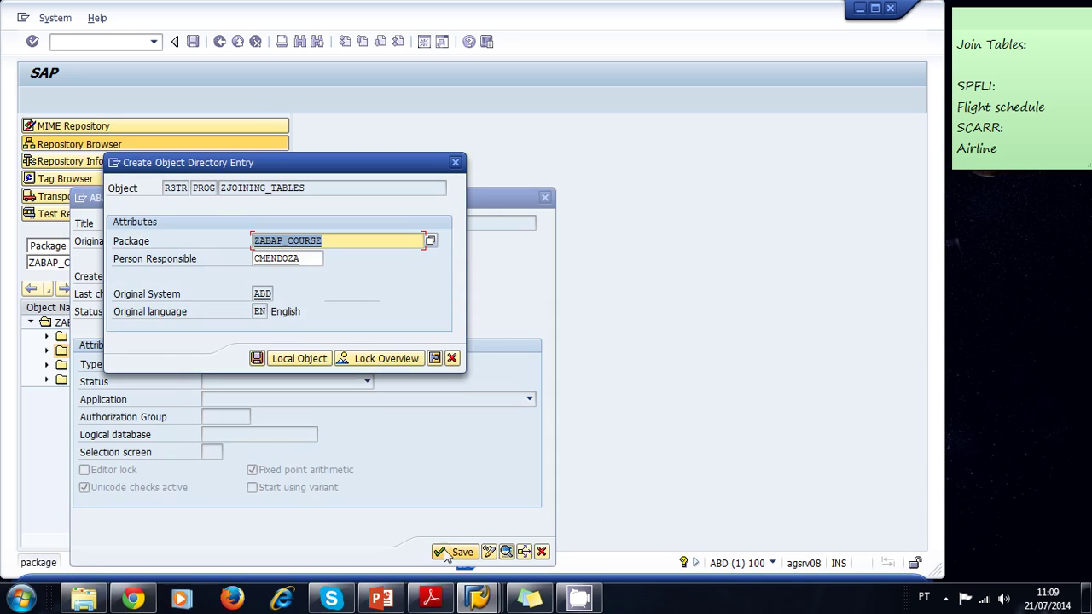
left_click(256, 358)
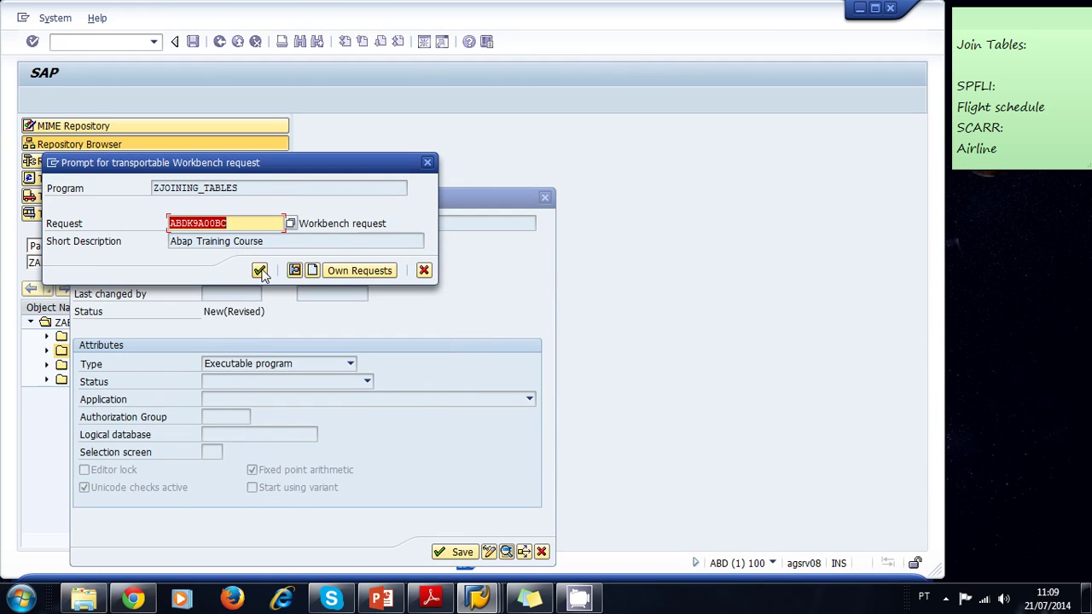
left_click(261, 270)
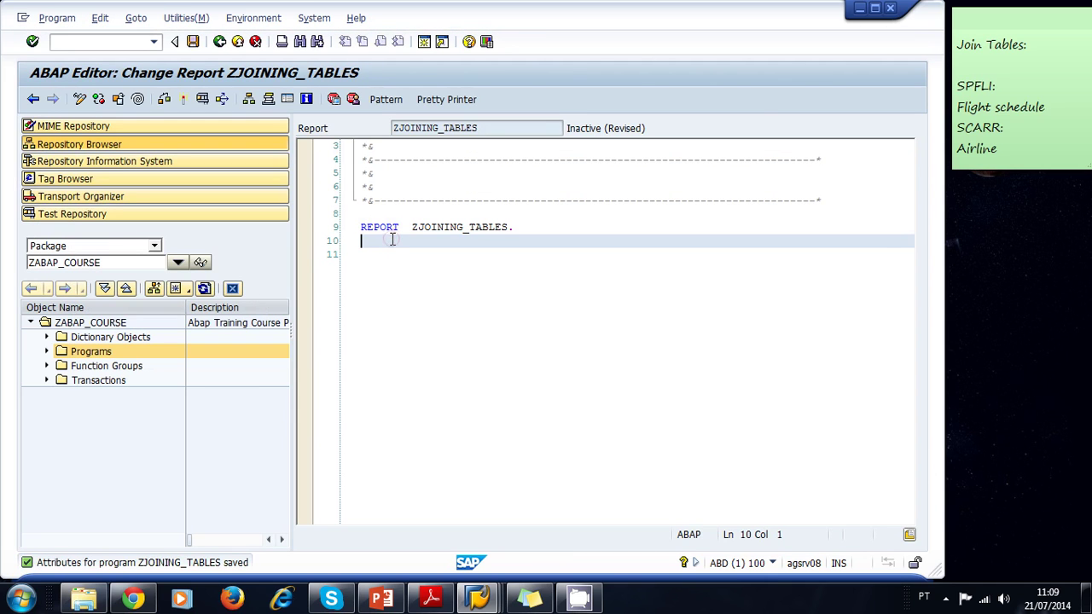
Step: Start the declaration TYPES: BEGIN OF ty_spfli_scarr below the REPORT statement
key("Return")
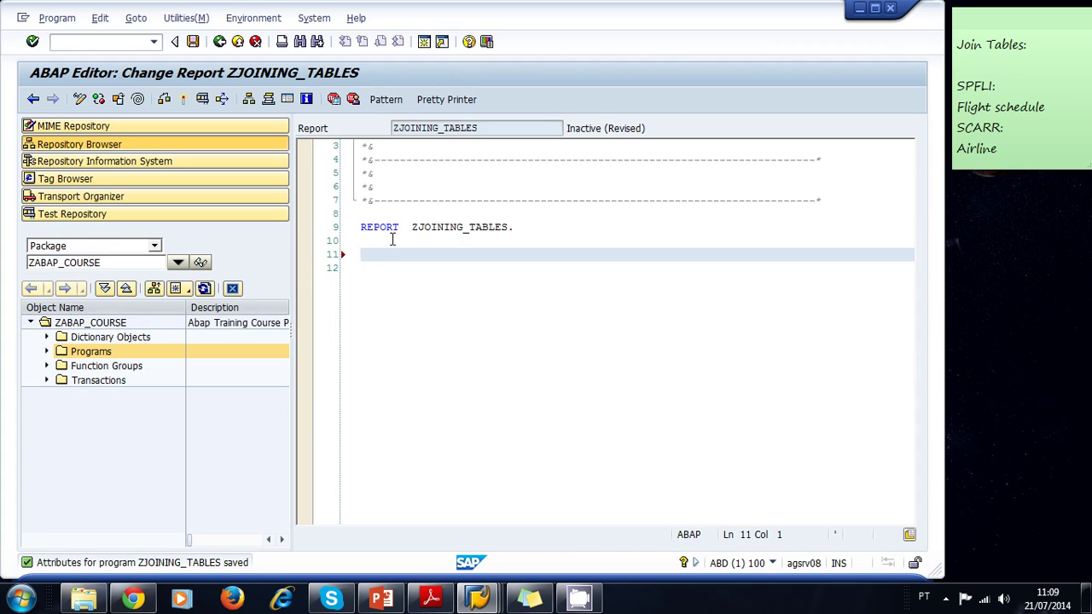
type("TYPES: BEGIN OF ty_spfli_scarr")
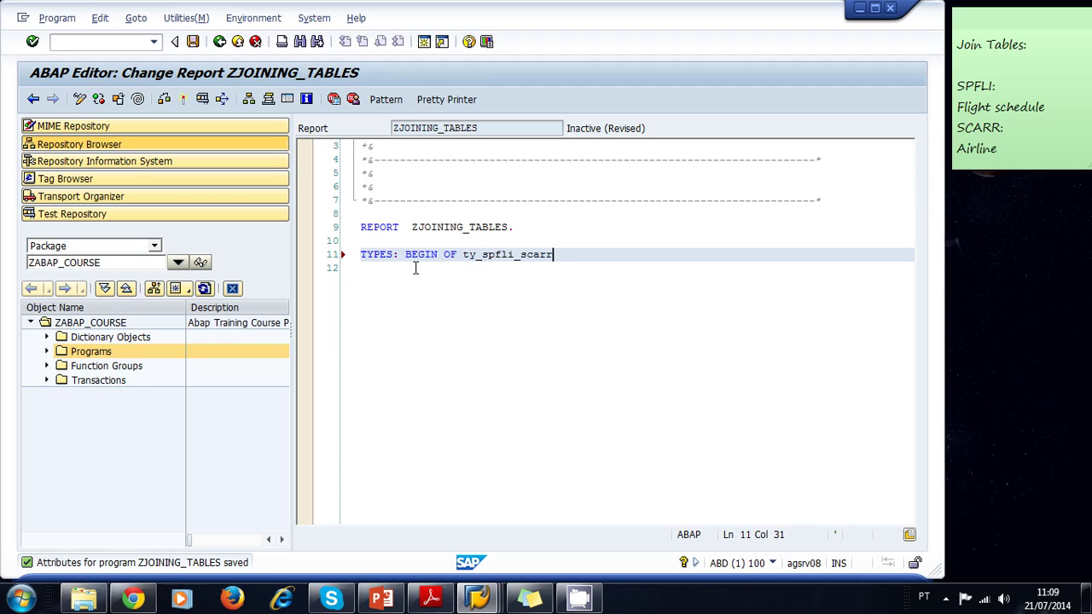
type(",")
key("Return")
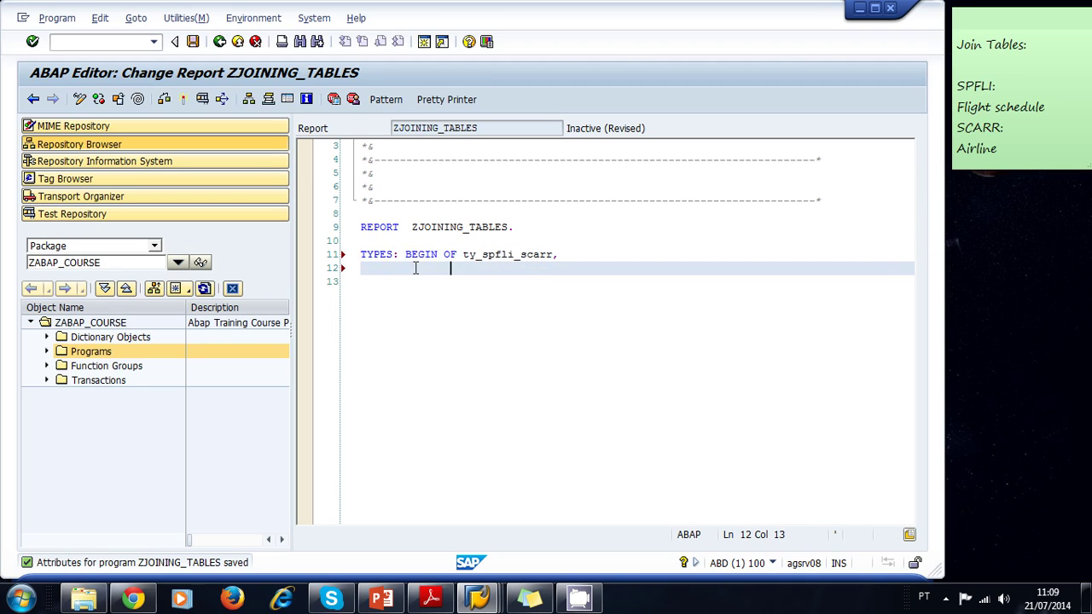
key("BackSpace")
key("BackSpace")
Step: Declare the first field carrid TYPE spfli-carrid
key("BackSpace")
key("BackSpace")
key("BackSpace")
type("carrid")
key("Left")
key("Left")
key("Left")
key("Left")
key("Left")
key("Left")
key("BackSpace")
key("BackSpace")
key("Right")
key("Right")
key("Right")
key("Right")
key("Right")
key("Right")
type("type spfli-c")
key("Tab")
type(",")
key("Return")
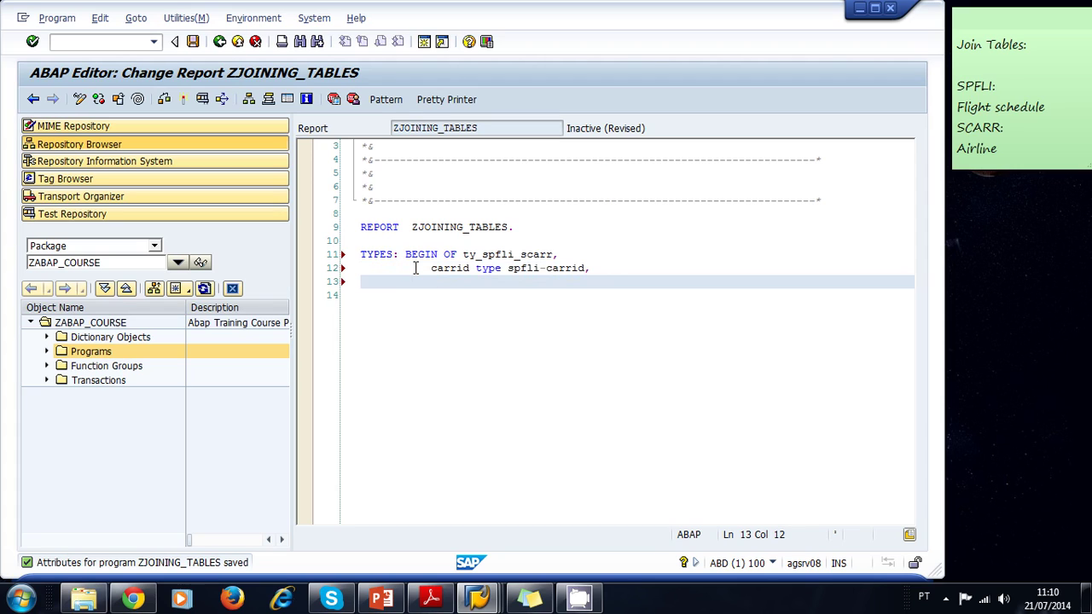
Step: Add connid TYPE spfli-connid and cityfrom TYPE spfli-cityfrom fields
type("connid type ")
type("spl")
key("BackSpace")
type("fli-connid,")
key("Return")
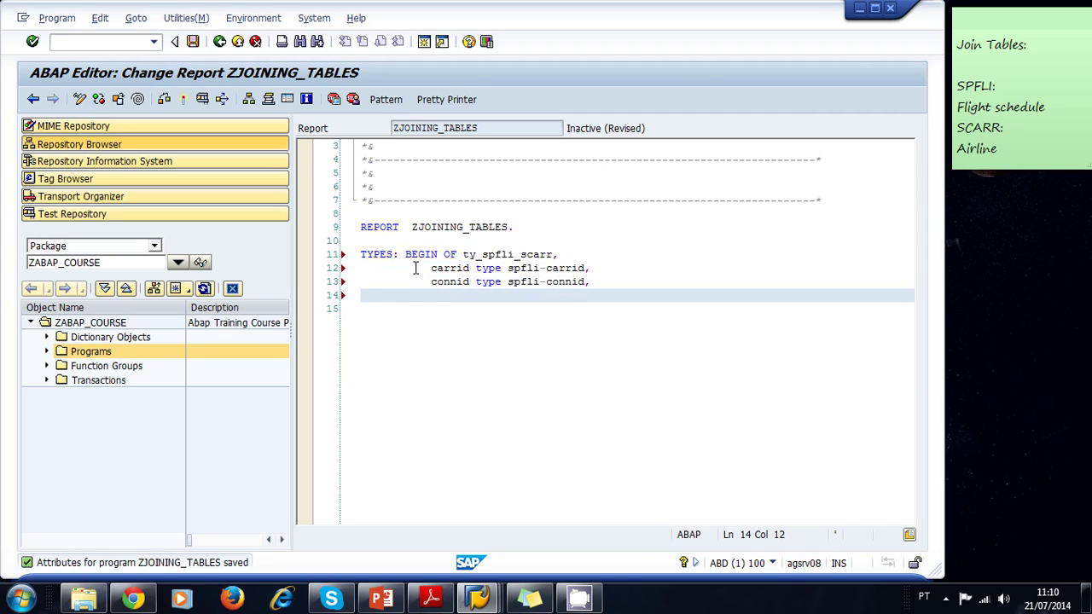
type("cityfrom type spfli-cityfrom")
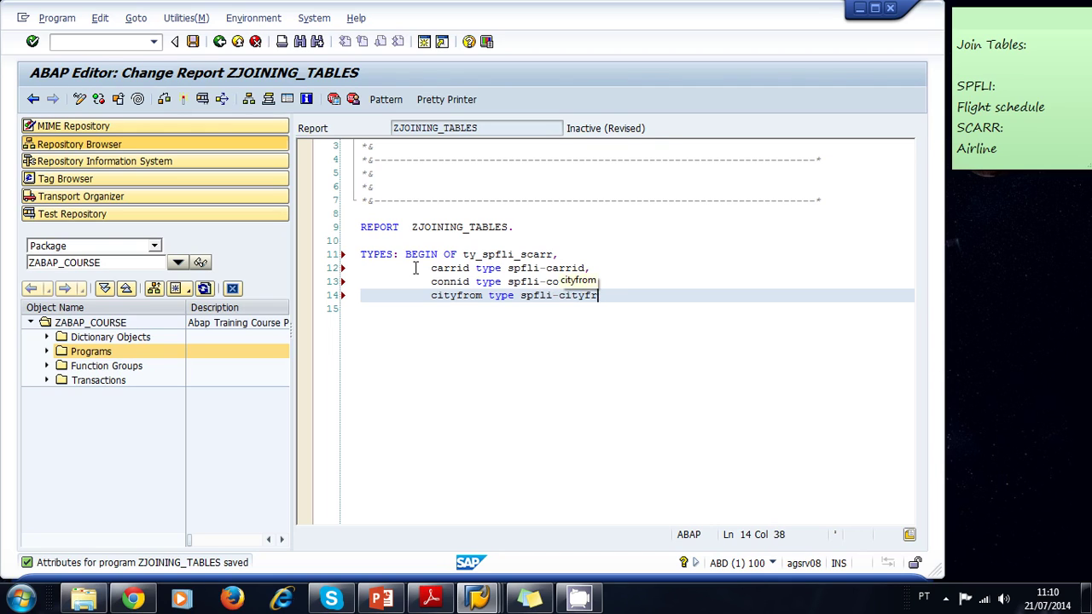
type(",")
key("Return")
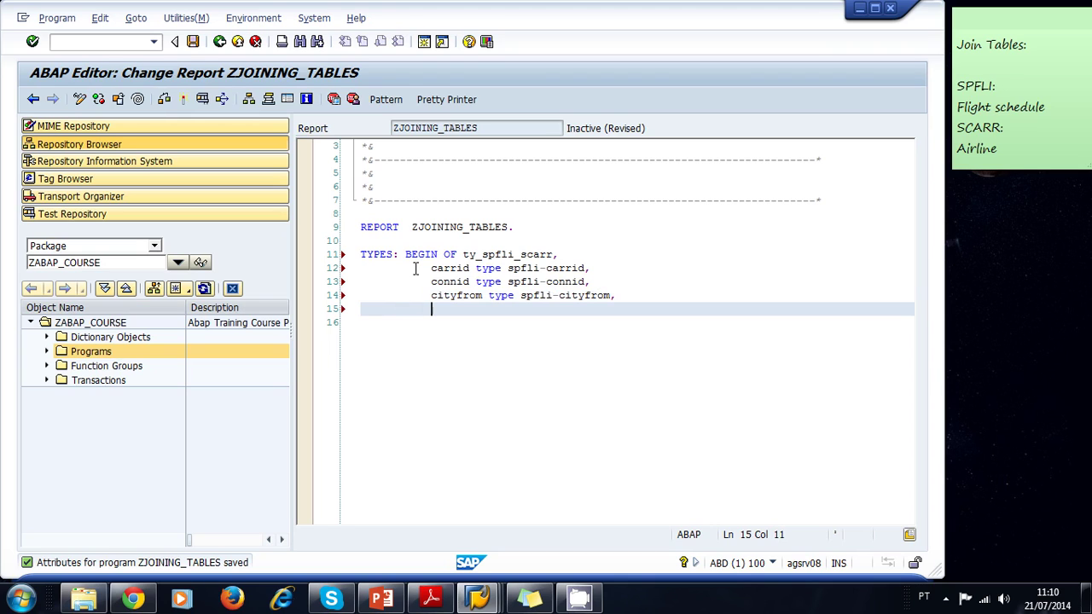
Step: Point out the spfli table reference on the cityfrom line
left_click(548, 295)
left_click_drag(551, 295, 521, 296)
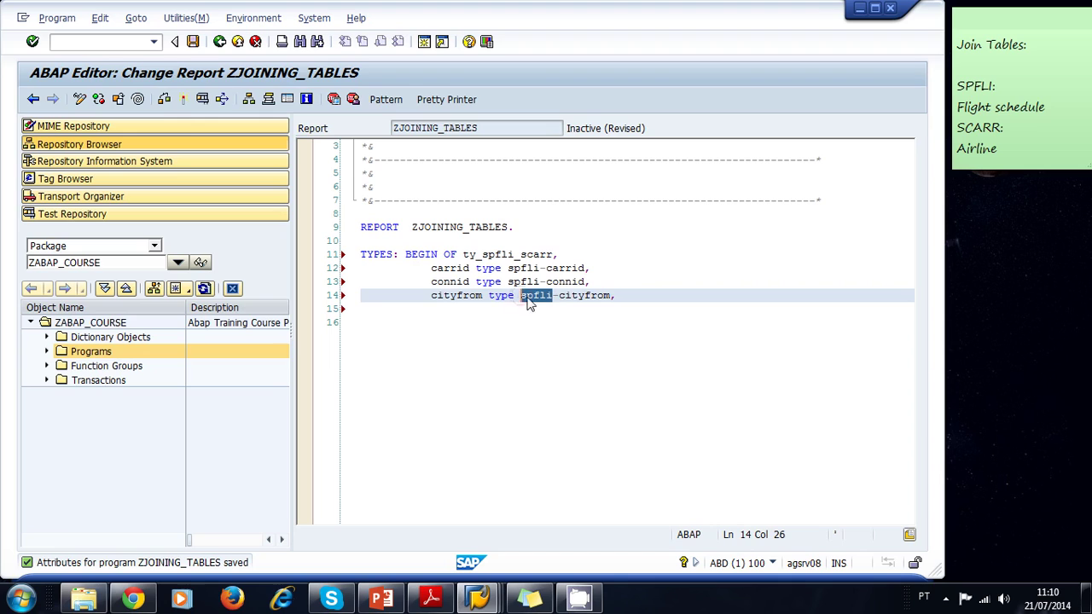
left_click(561, 297)
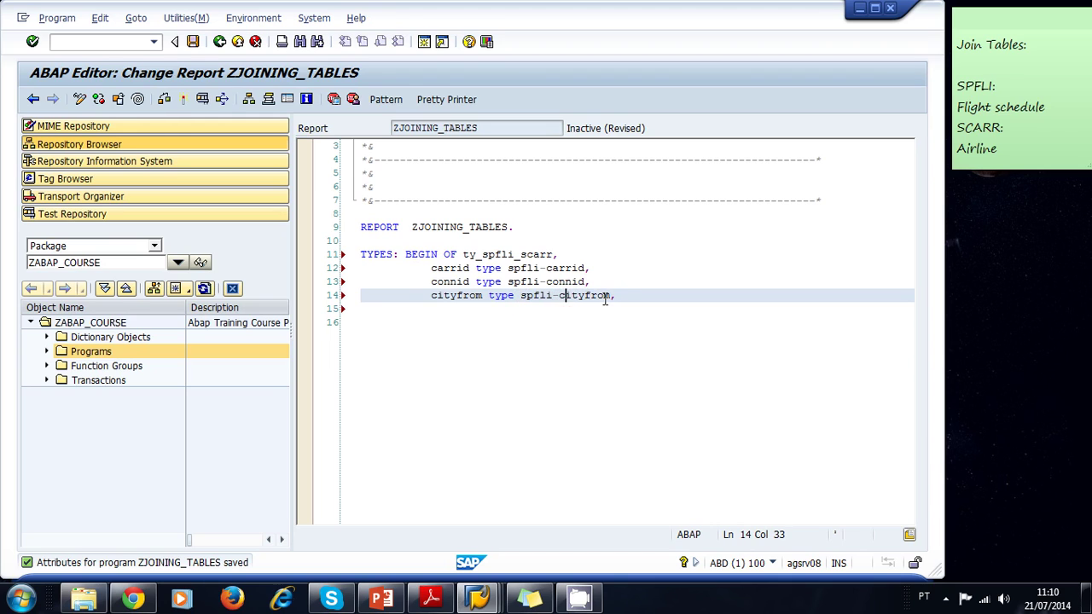
left_click(605, 297)
Step: Add the field carrname TYPE scarr-carrname to the structure
left_click(433, 309)
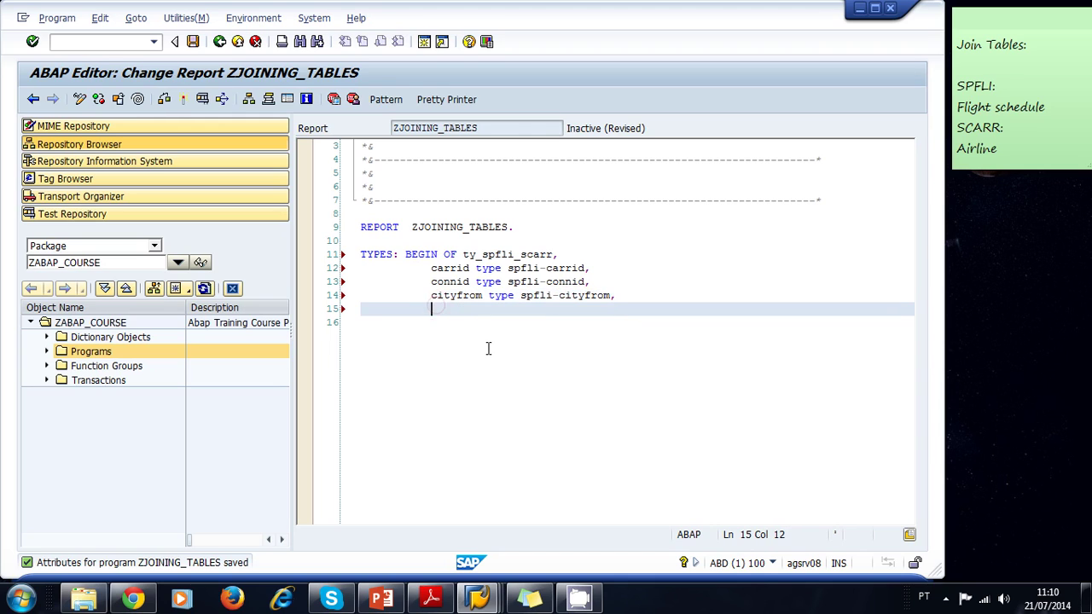
type("carrname type ")
type("scarr-cann")
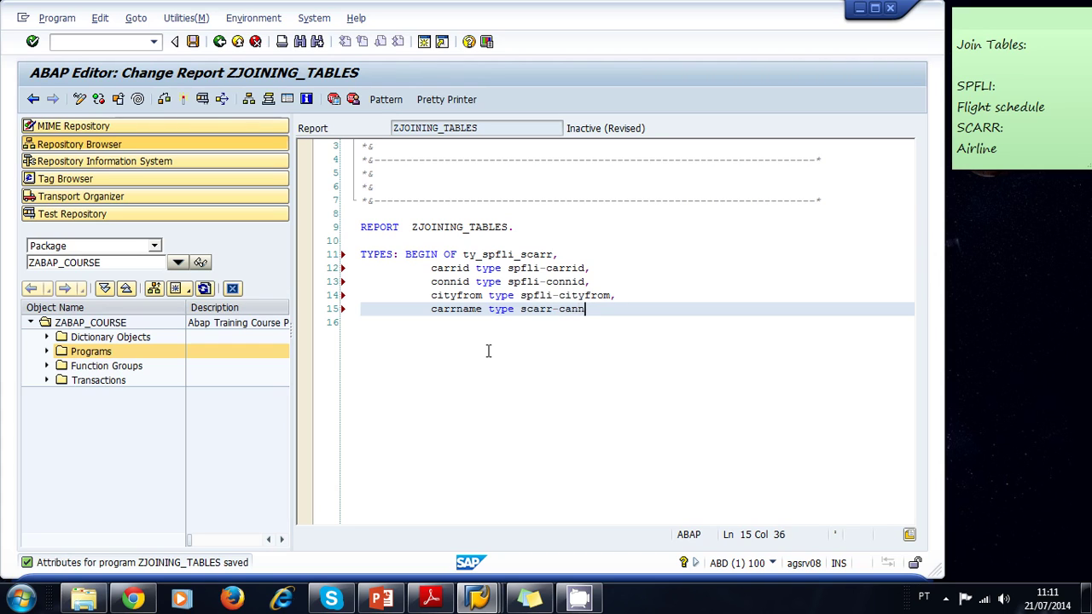
key("BackSpace")
type("rr")
key("Tab")
type(",")
key("Return")
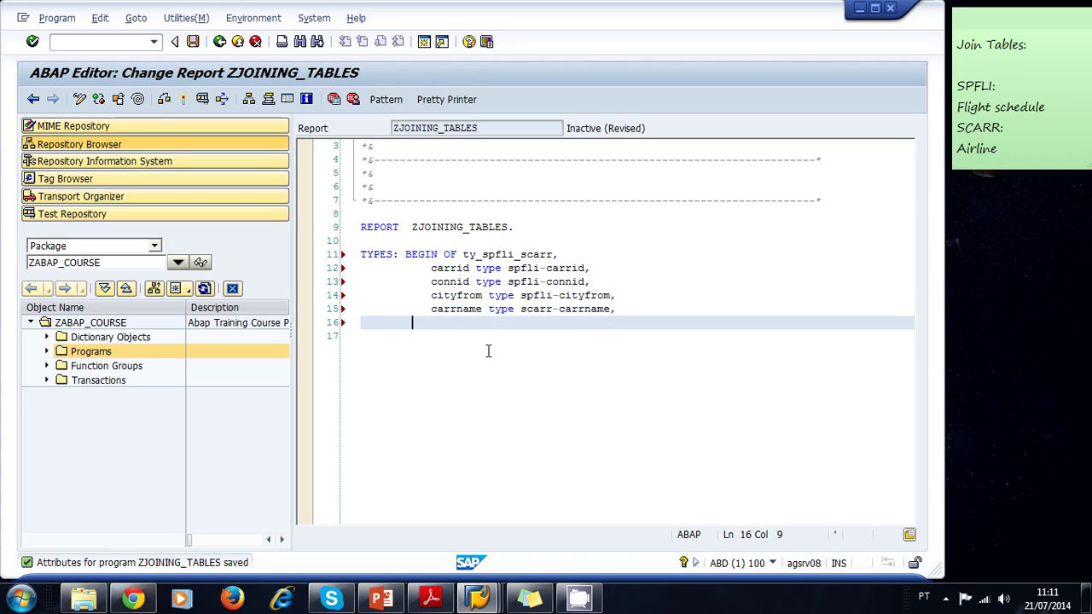
Step: Close the structure with END OF ty_spfli_scarr and leave blank lines below
key("BackSpace")
type("END OF ty")
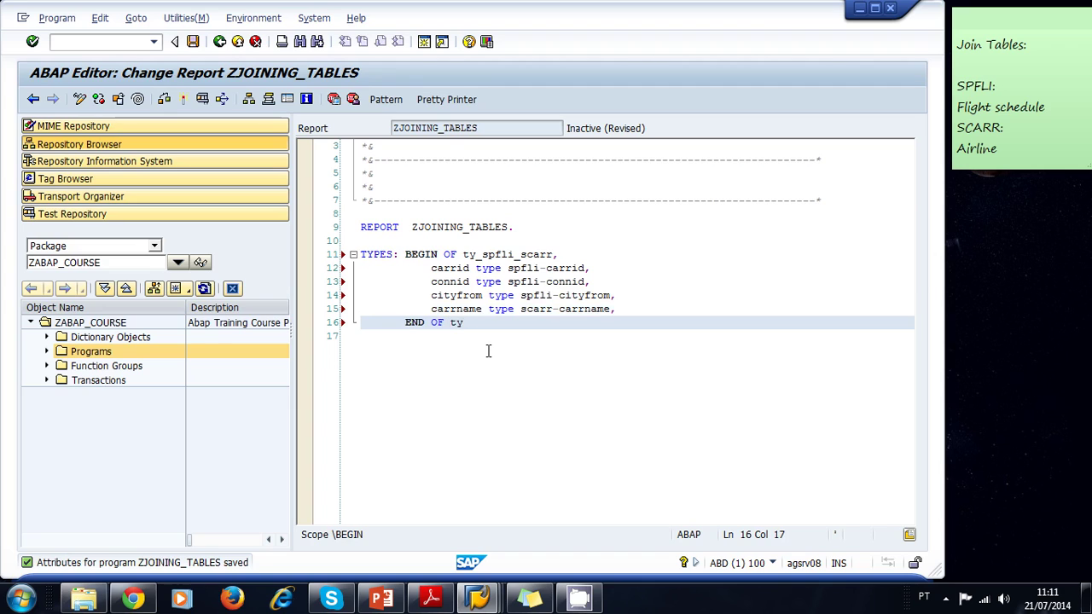
type("_spfli_scarr.")
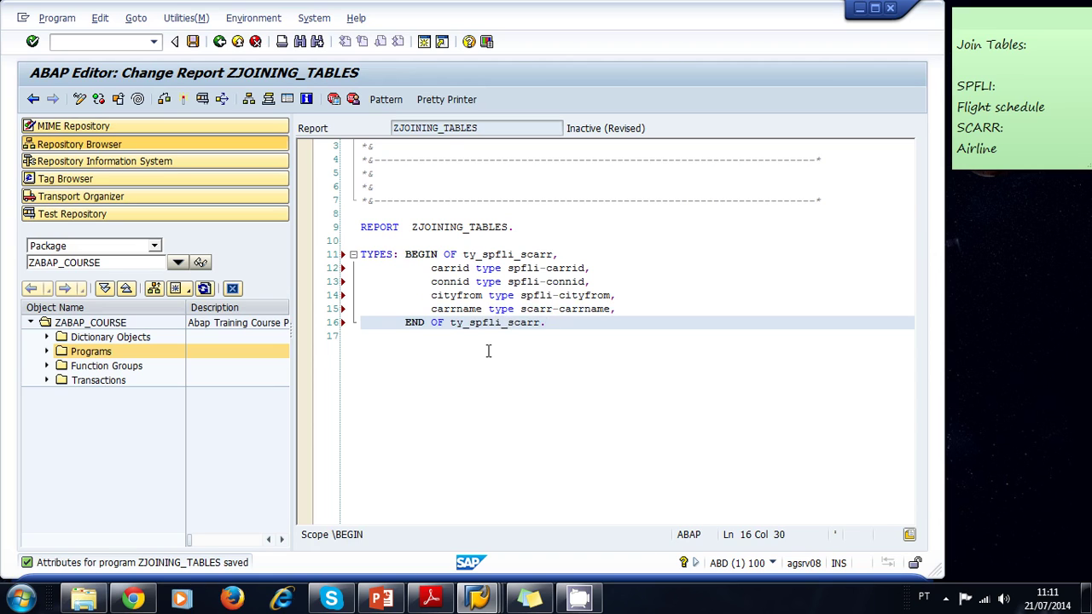
key("Return")
key("BackSpace")
key("BackSpace")
key("BackSpace")
key("BackSpace")
key("BackSpace")
key("BackSpace")
key("Return")
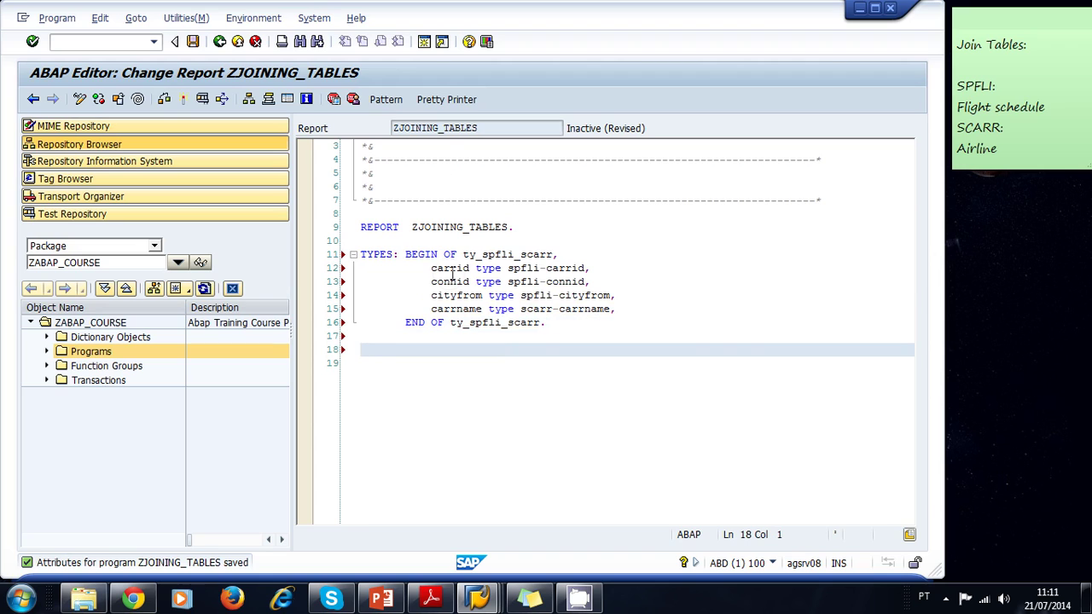
left_click(431, 271)
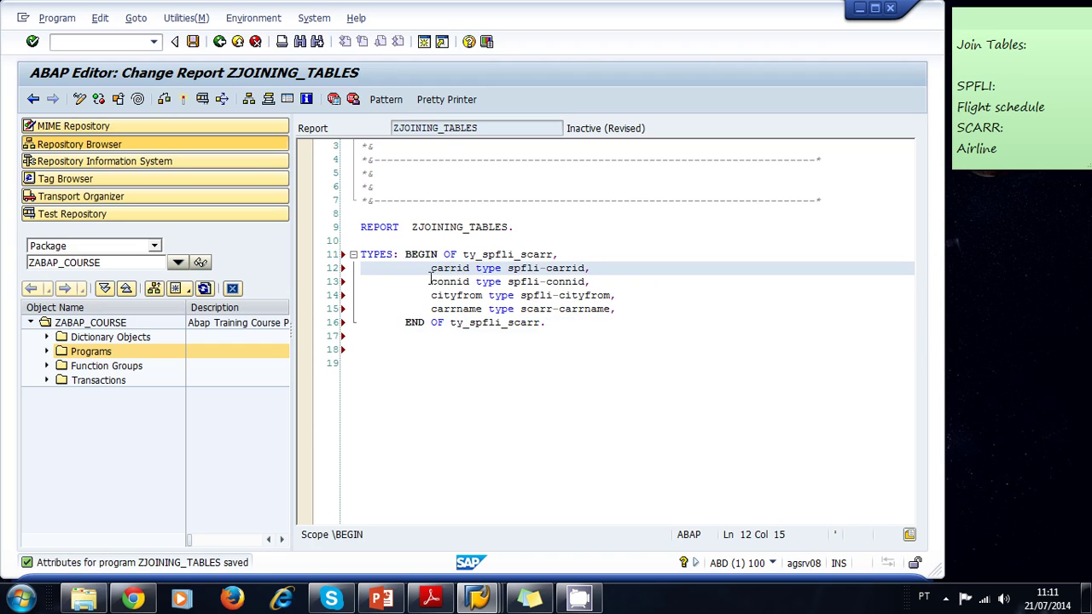
left_click(407, 348)
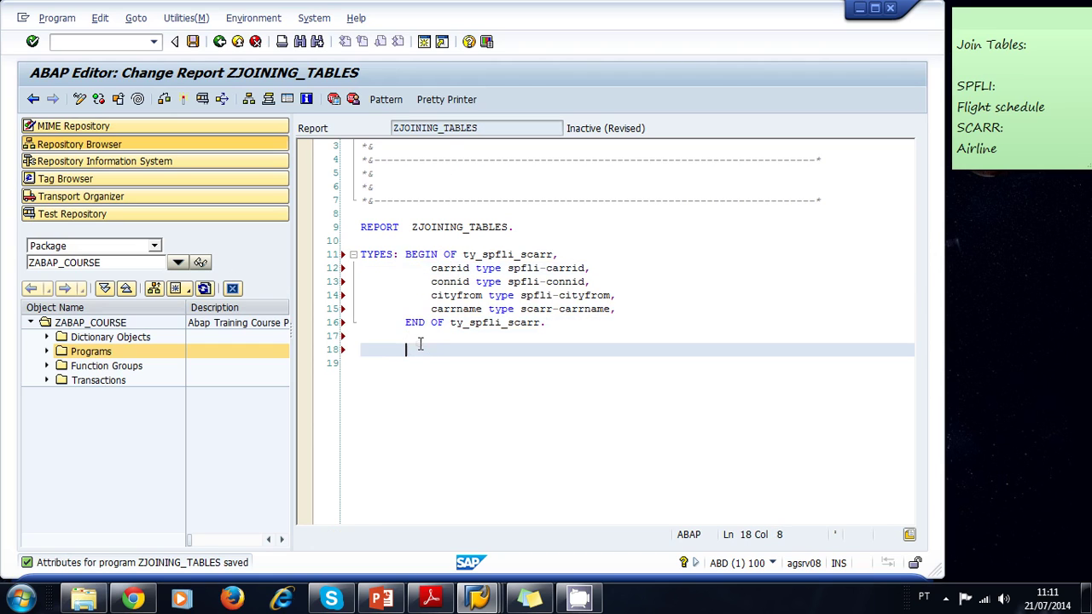
Step: Below the type, declare DATA: lt_join TYPE TABLE OF ty_spfli_scarr
left_click(371, 350)
left_click(431, 268)
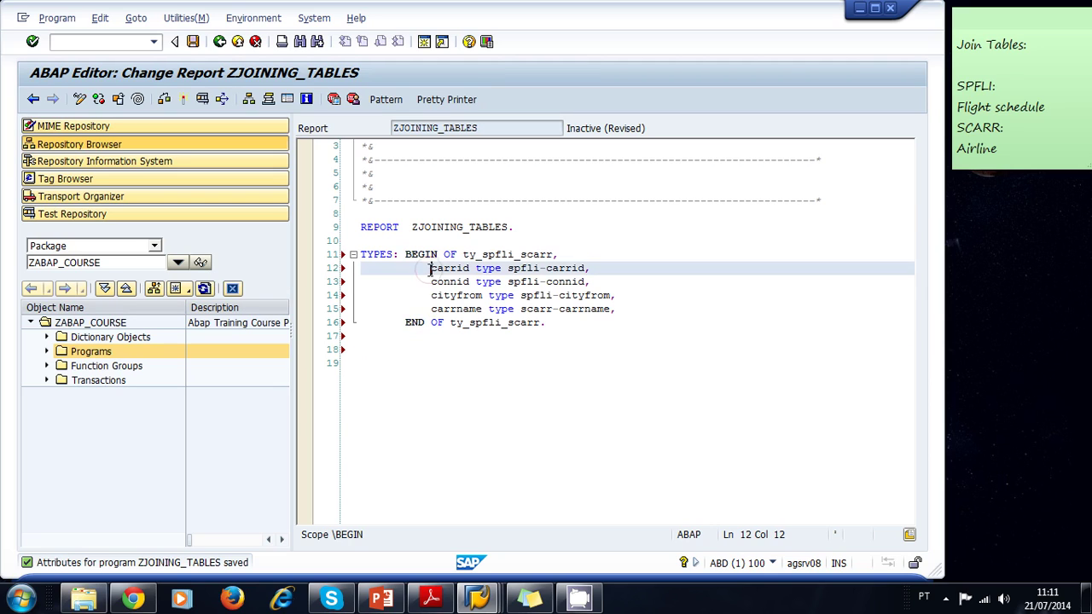
left_click(430, 296)
left_click(367, 336)
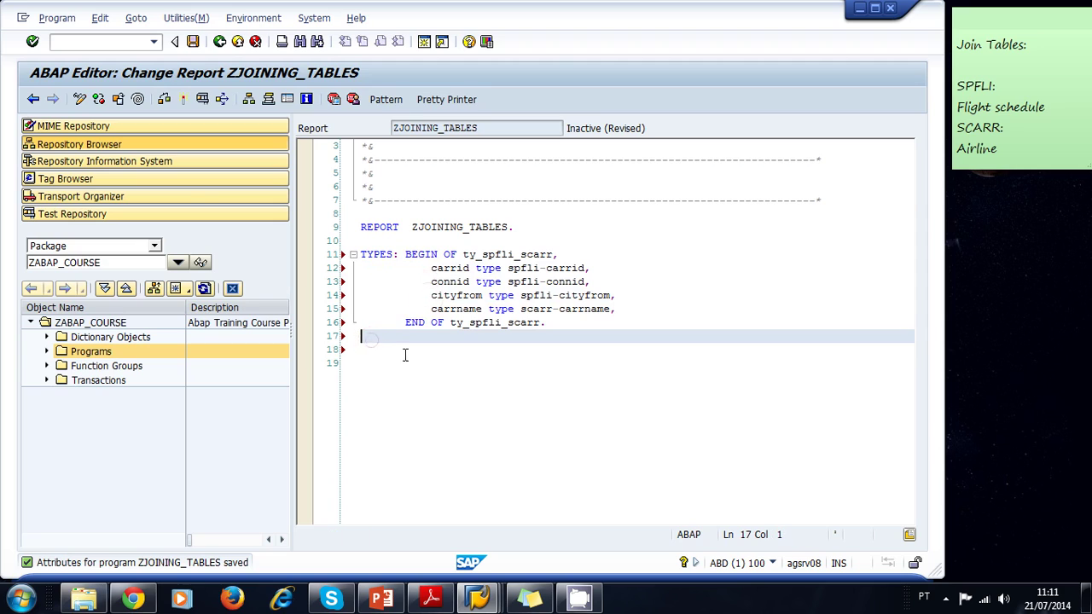
key("Return")
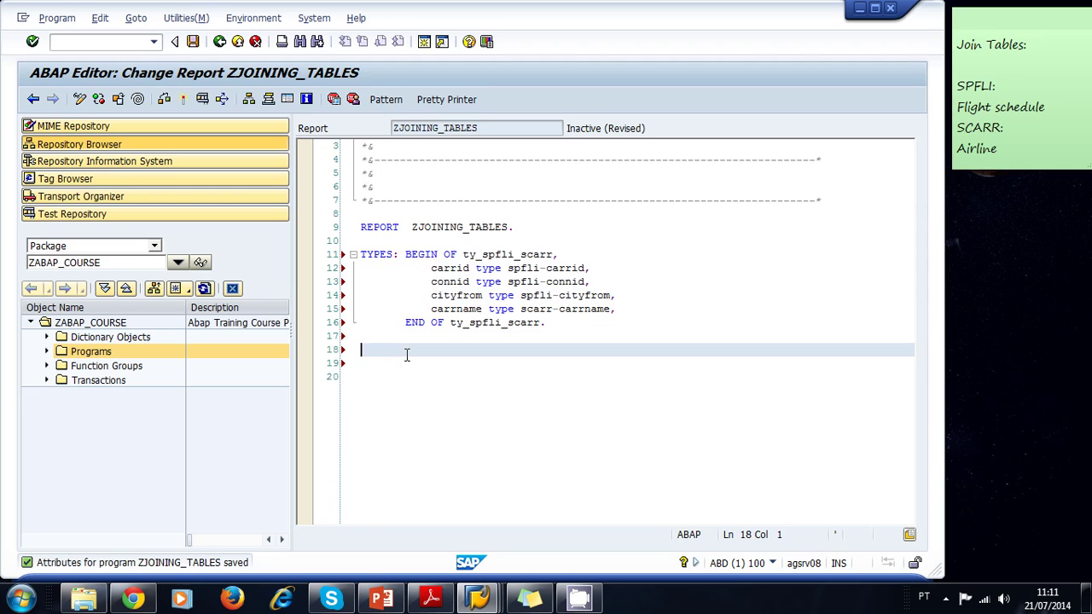
type("DATA: lt_")
type("join")
type(" TYPE T")
key("Tab")
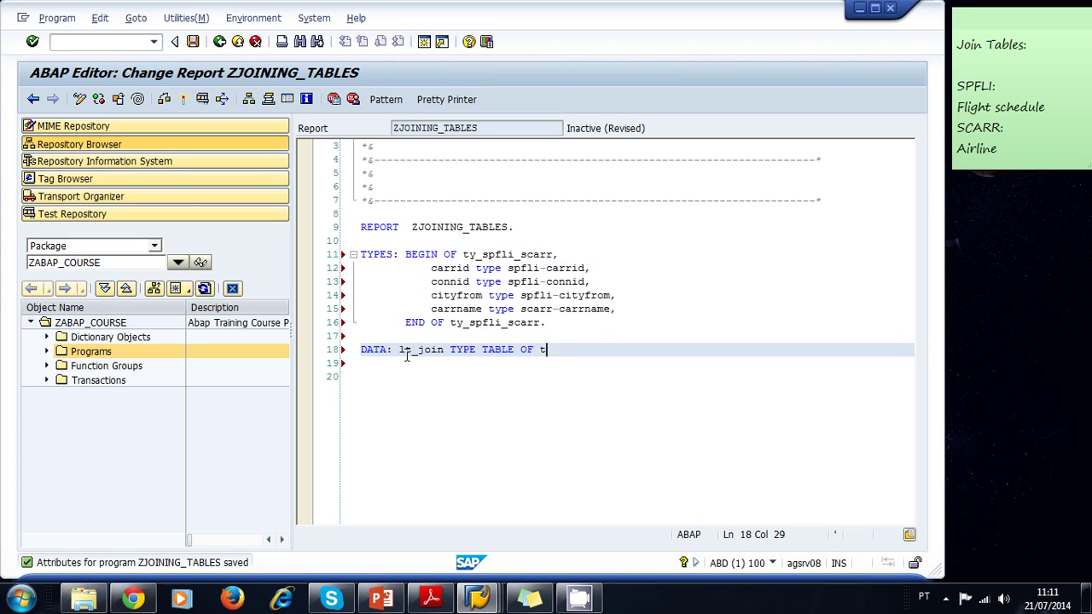
type("t")
key("Tab")
type(",")
Step: Add wa_join LIKE LINE OF lt_join, ending the DATA statement with a period
key("Return")
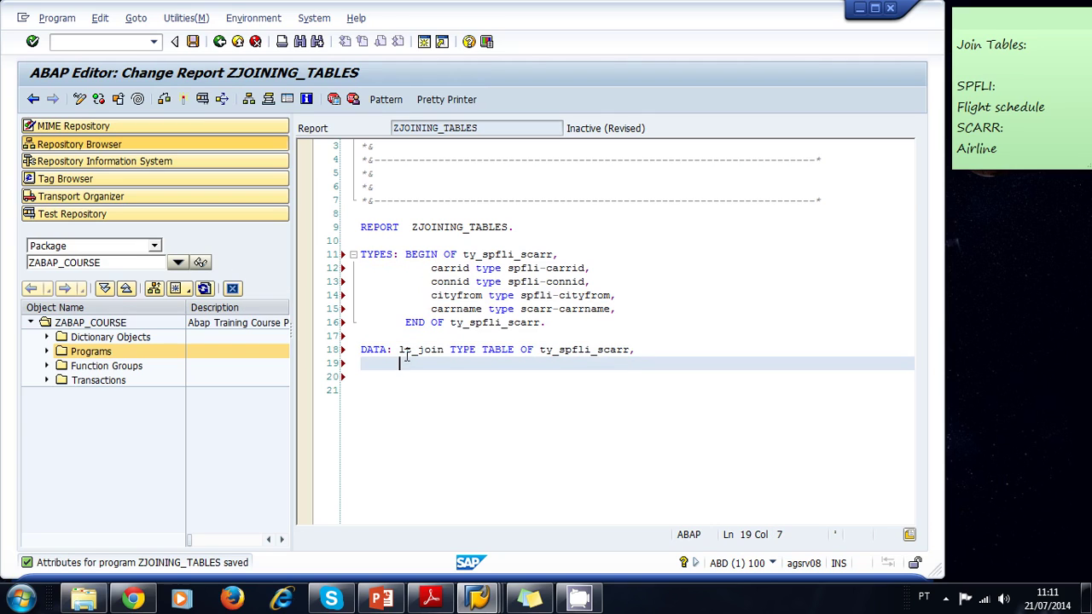
type("wa_join ")
type("LIKE LINE OF lt")
key("Tab")
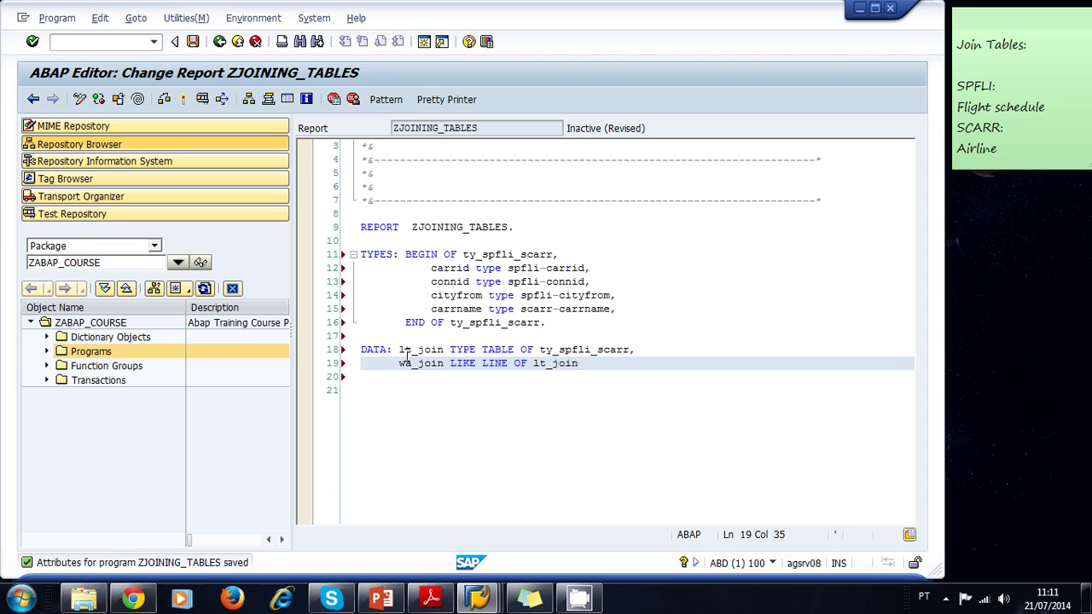
type(".")
key("Return")
key("Down")
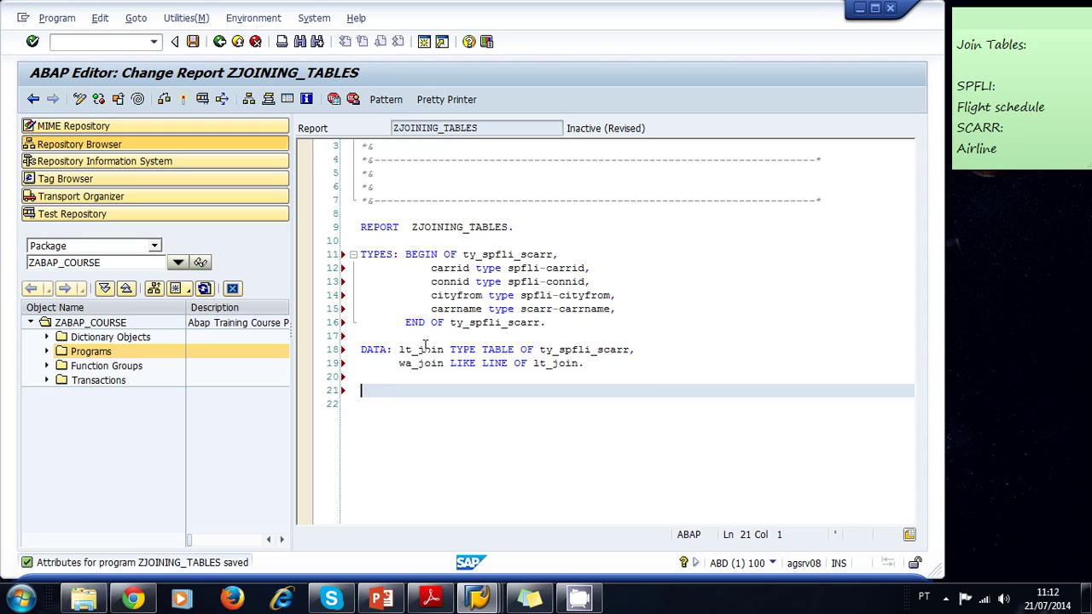
left_click(431, 269)
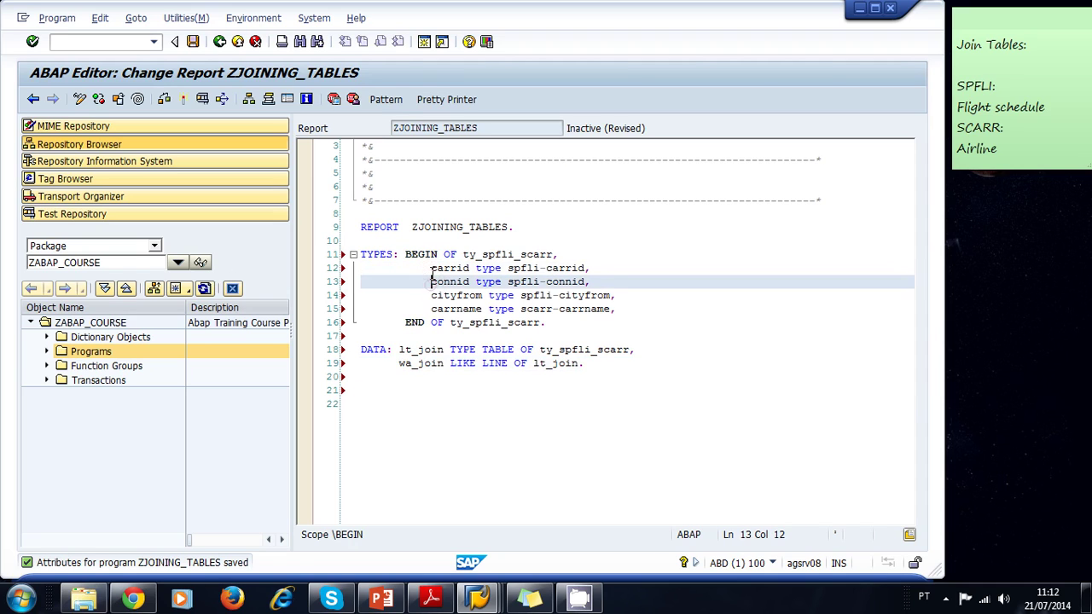
left_click(432, 295)
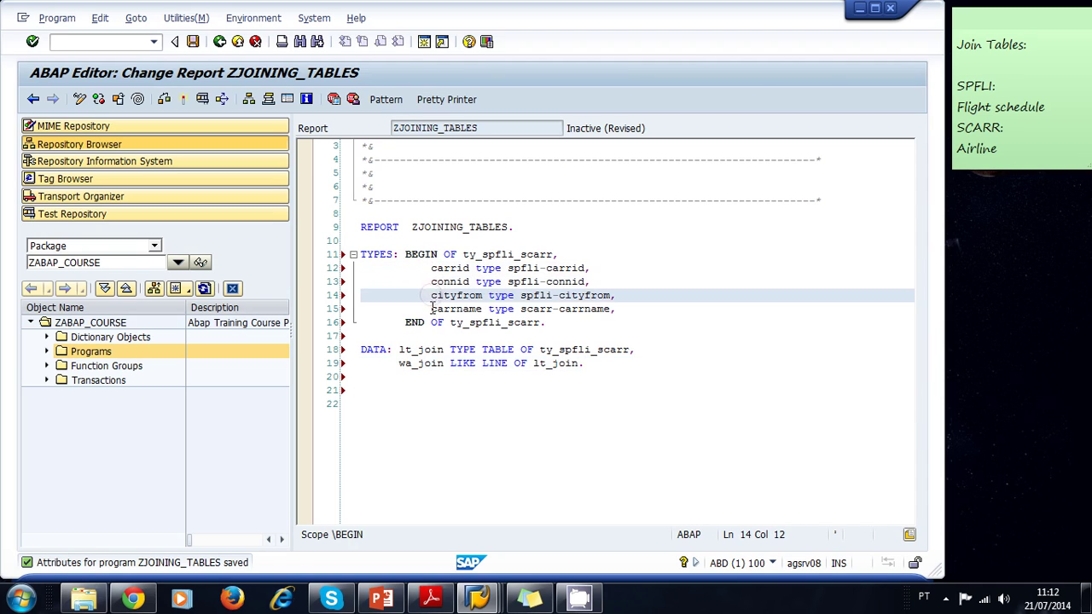
left_click(396, 390)
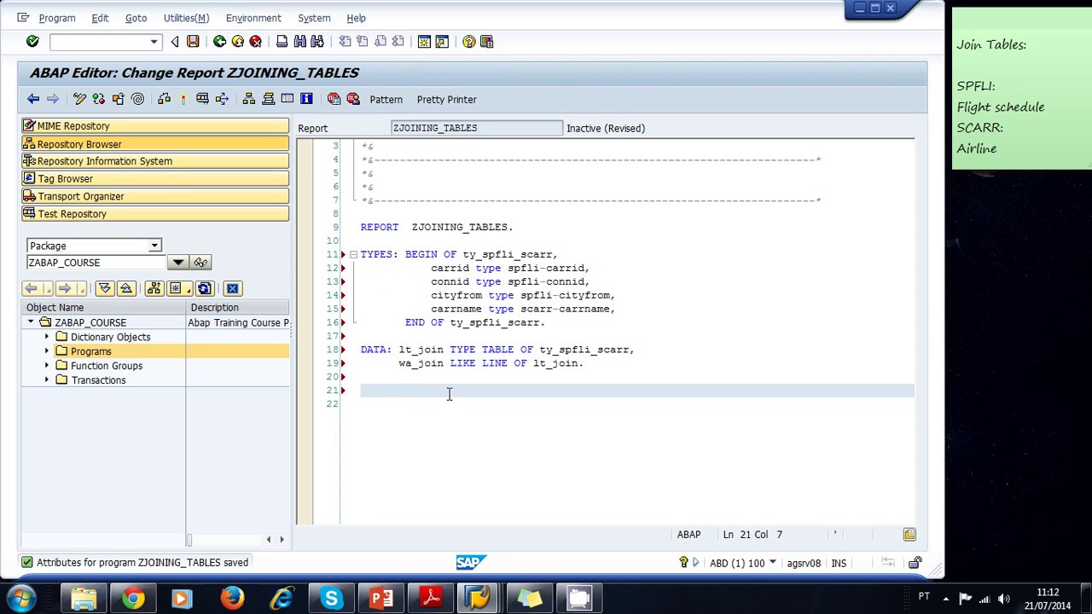
key("BackSpace")
key("BackSpace")
key("BackSpace")
key("BackSpace")
key("BackSpace")
Step: Write SELECT * FROM spfli AS sp JOIN scarr AS sc, starting ON sp
type("SELECT *")
key("Return")
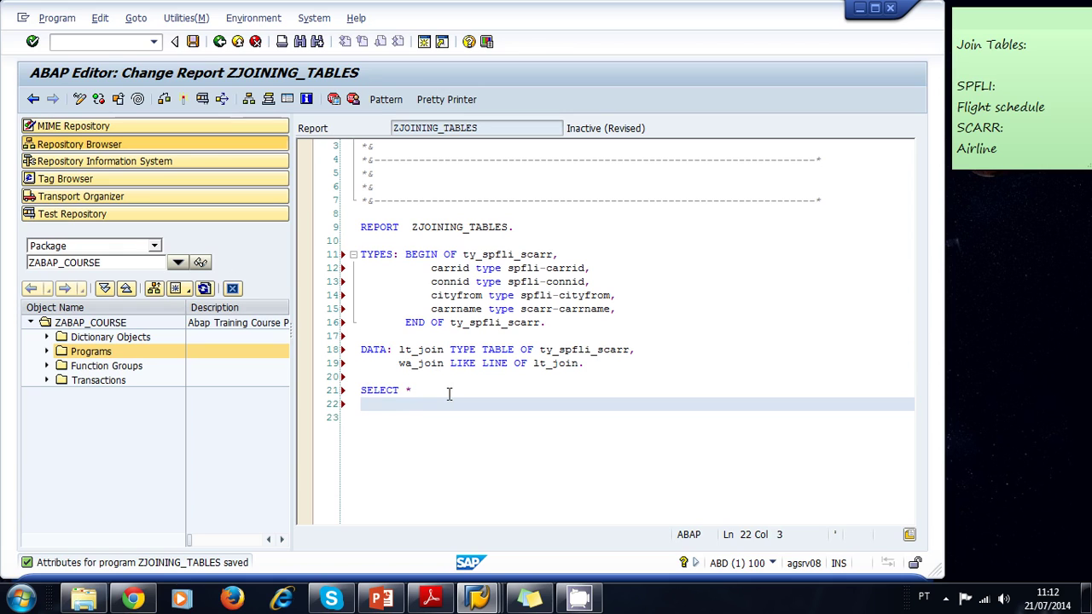
type("FROM")
type(" spfli")
type(" as sp")
key("Return")
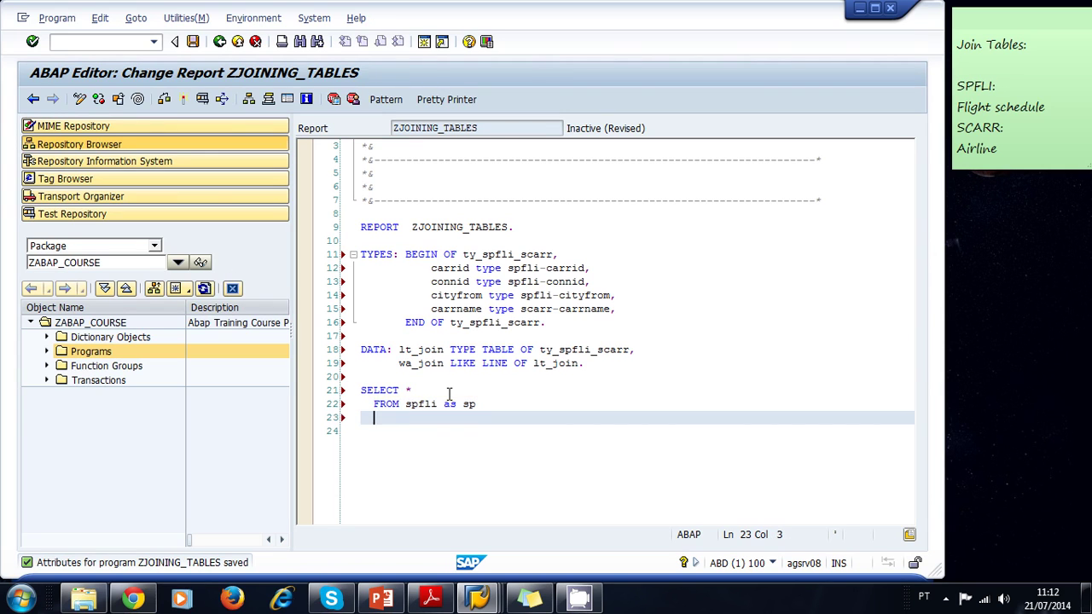
type("JOIN")
type(" scarr ")
type("as ")
type("sc")
key("Return")
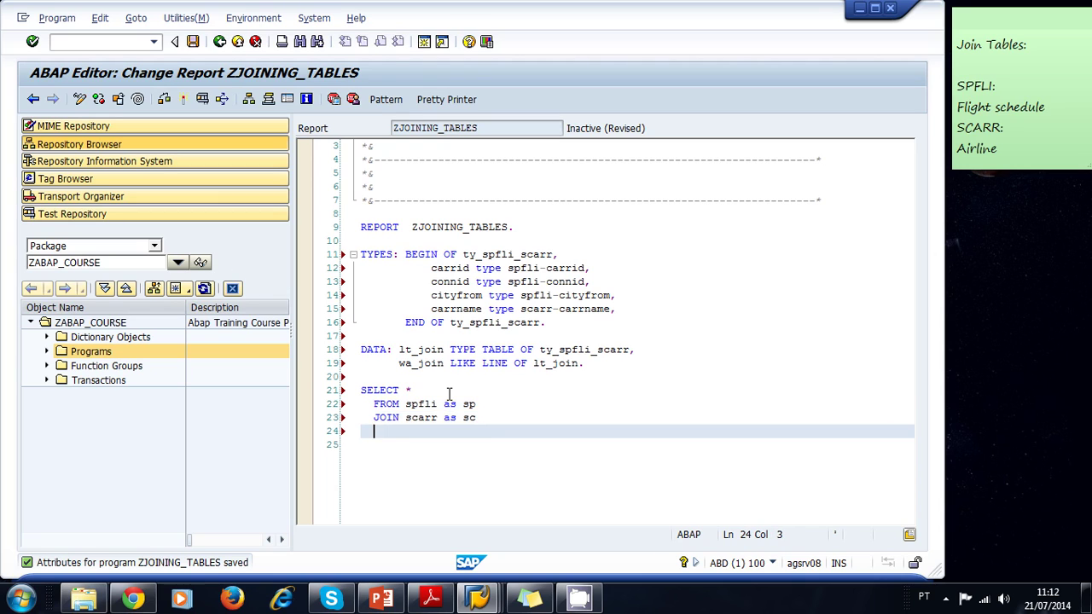
type("on ")
type(" s")
type("p")
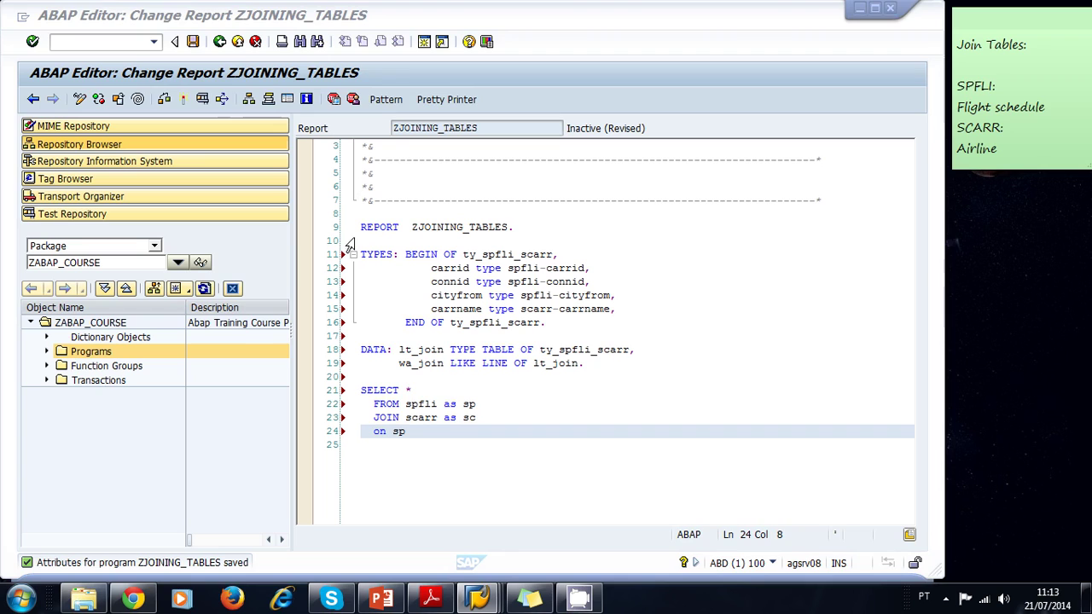
Step: Complete the join condition sp~carrid EQ sc~carrid and add INTO CORRESPONDING FIELDS OF TABLE
left_click(408, 431)
type("~")
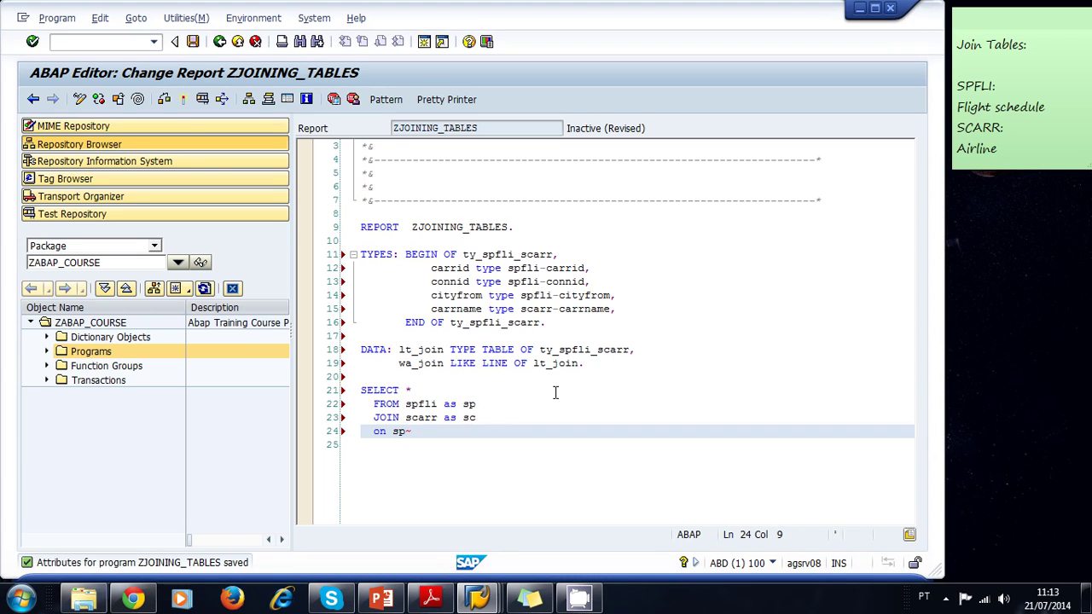
type("carrid ")
type("eq ")
type("sc")
type("~ca")
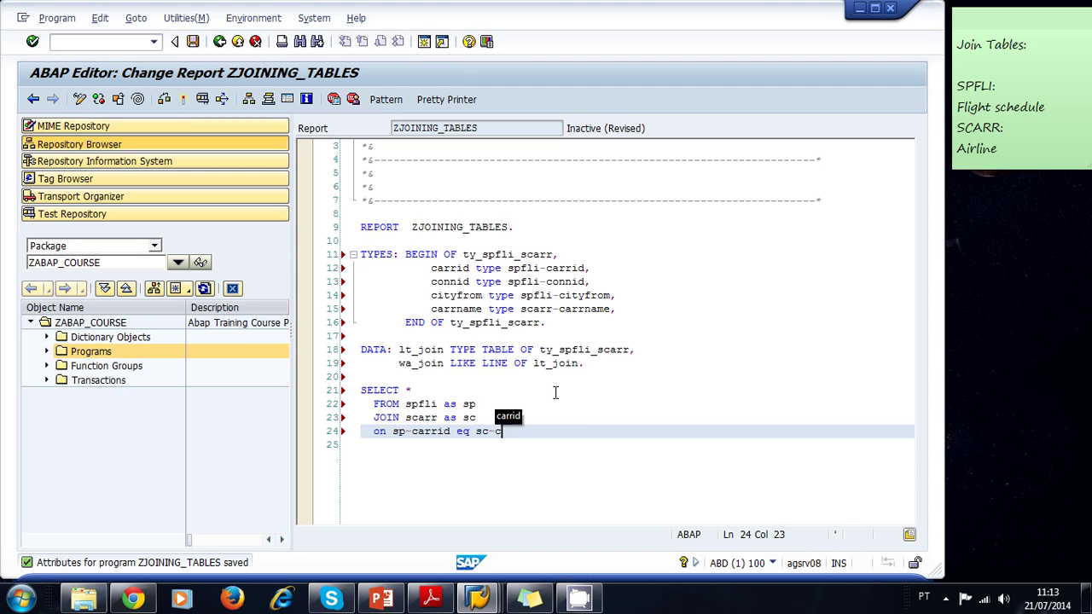
type("rrid")
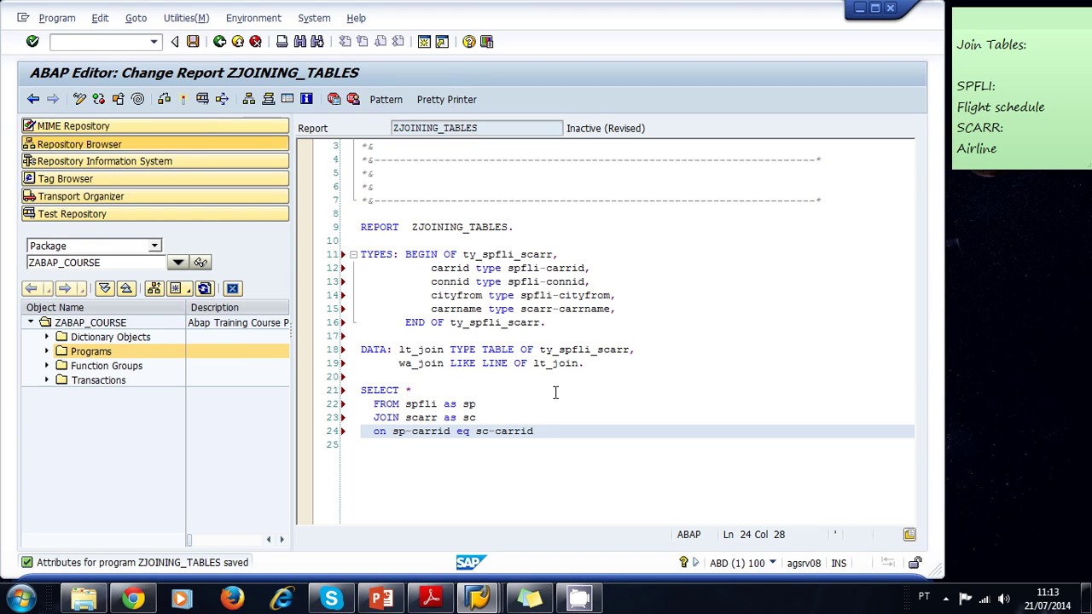
key("Return")
type("i")
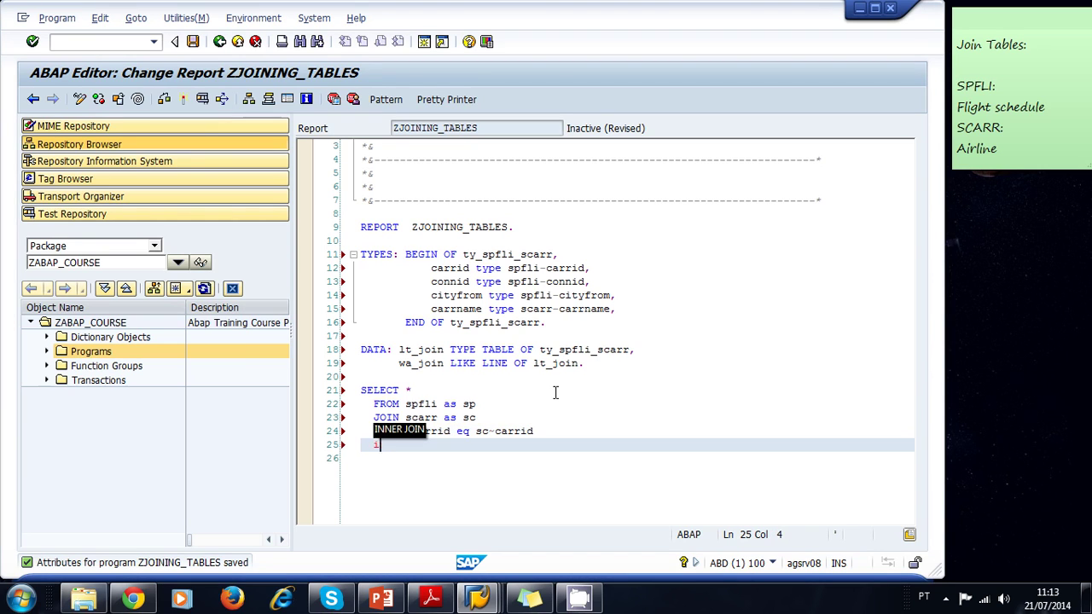
type("nt")
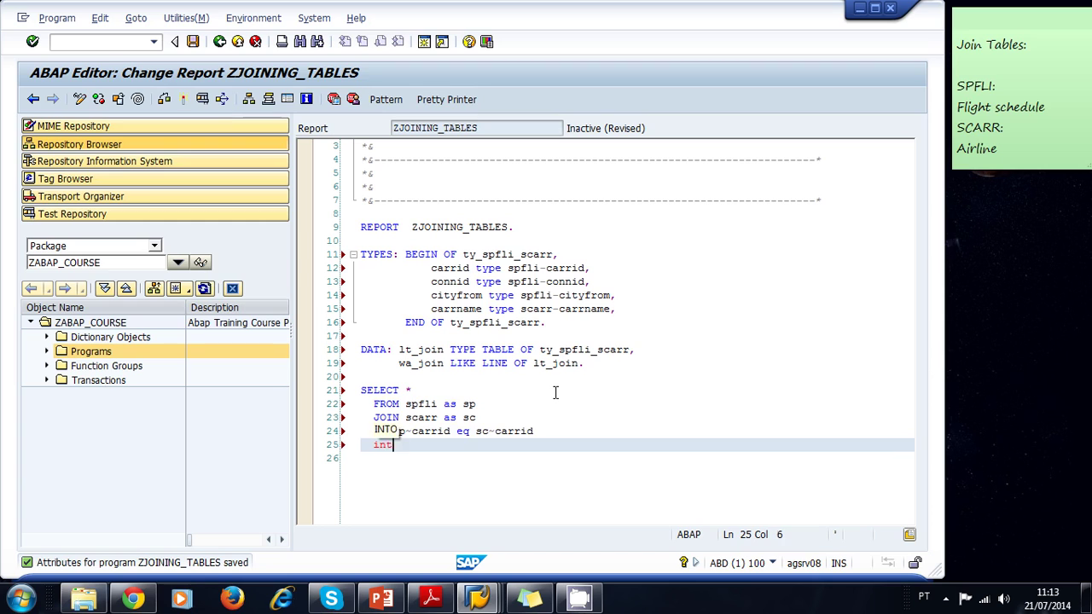
type("o c")
key("Tab")
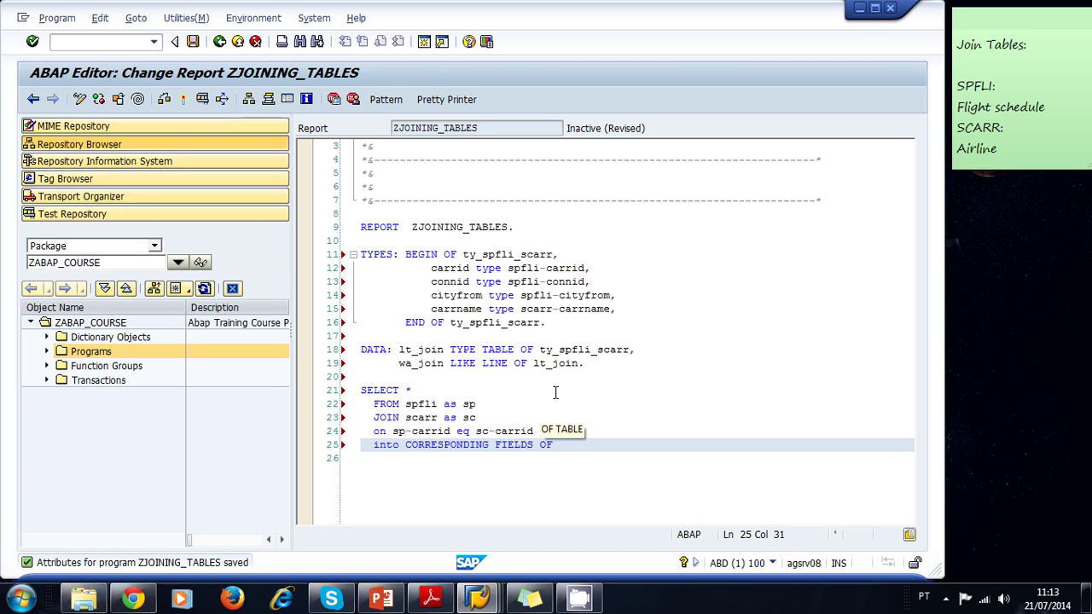
type("t")
key("Tab")
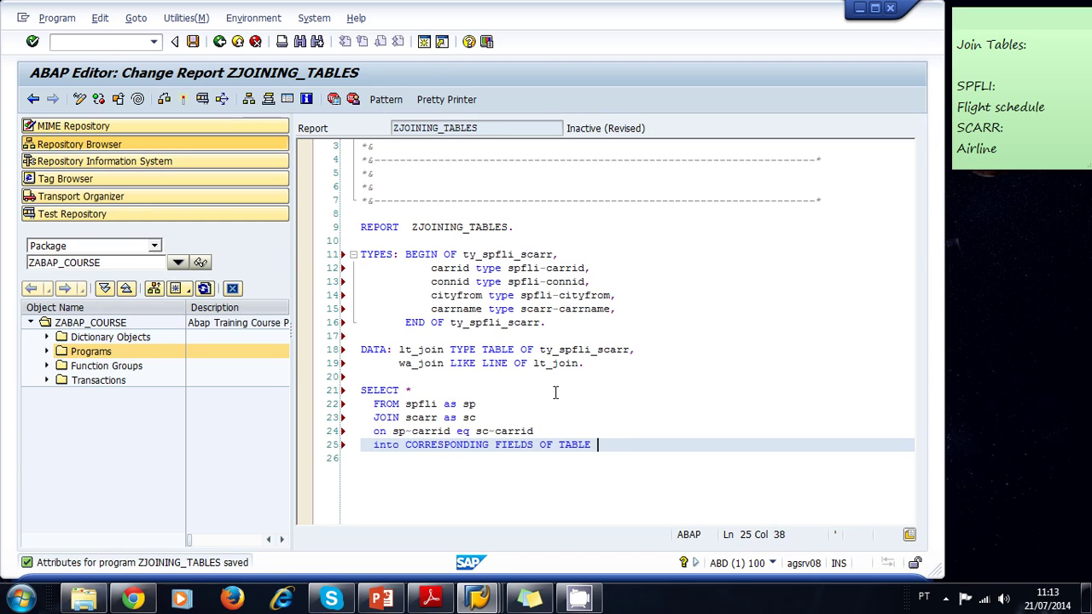
Step: Copy lt_join in as the target table, end the SELECT with a period, and review it
left_click(443, 350)
left_click_drag(420, 349, 399, 349)
key("ctrl+c")
left_click(602, 445)
key("ctrl+v")
type(".")
left_click(411, 446)
left_click(406, 391)
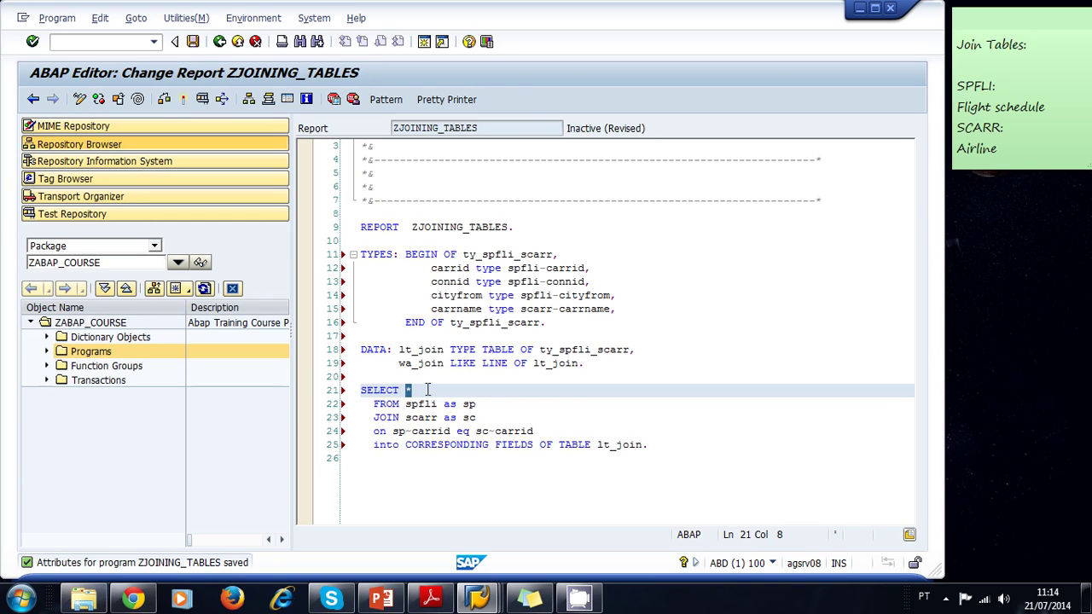
left_click(528, 445)
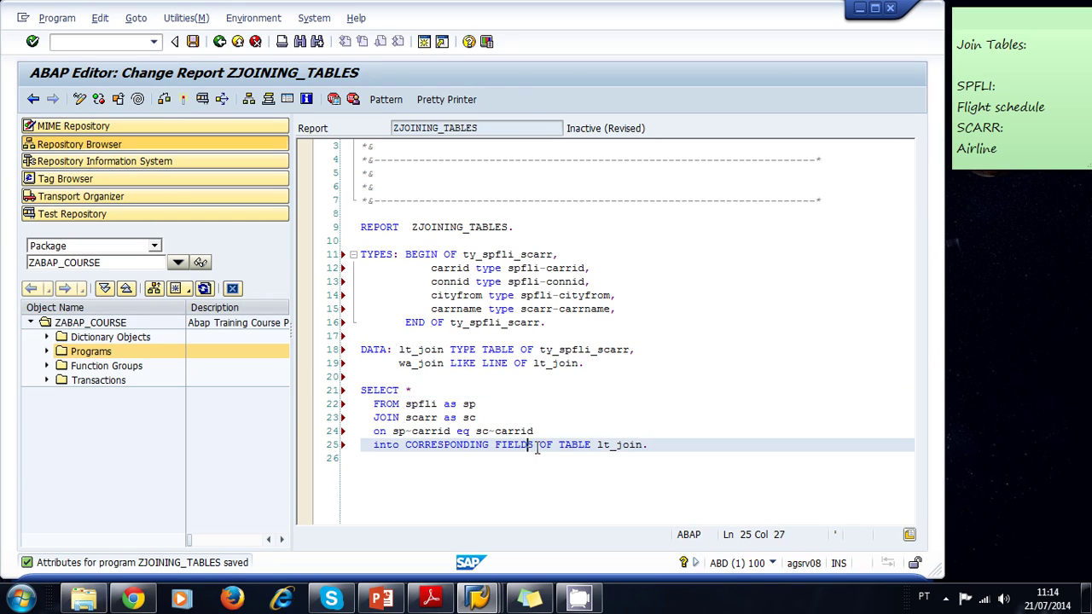
left_click(539, 445)
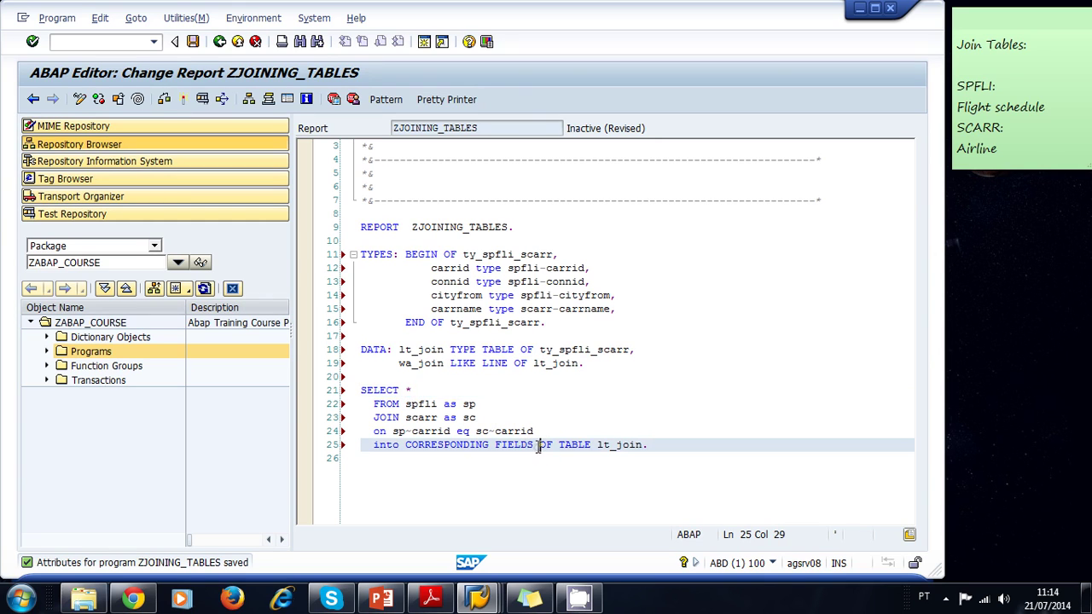
left_click(430, 268)
mouse_move(433, 268)
left_mouse_down()
mouse_move(472, 268)
mouse_move(480, 295)
mouse_move(436, 309)
mouse_move(481, 309)
left_mouse_up()
left_click(431, 295)
left_click(437, 270)
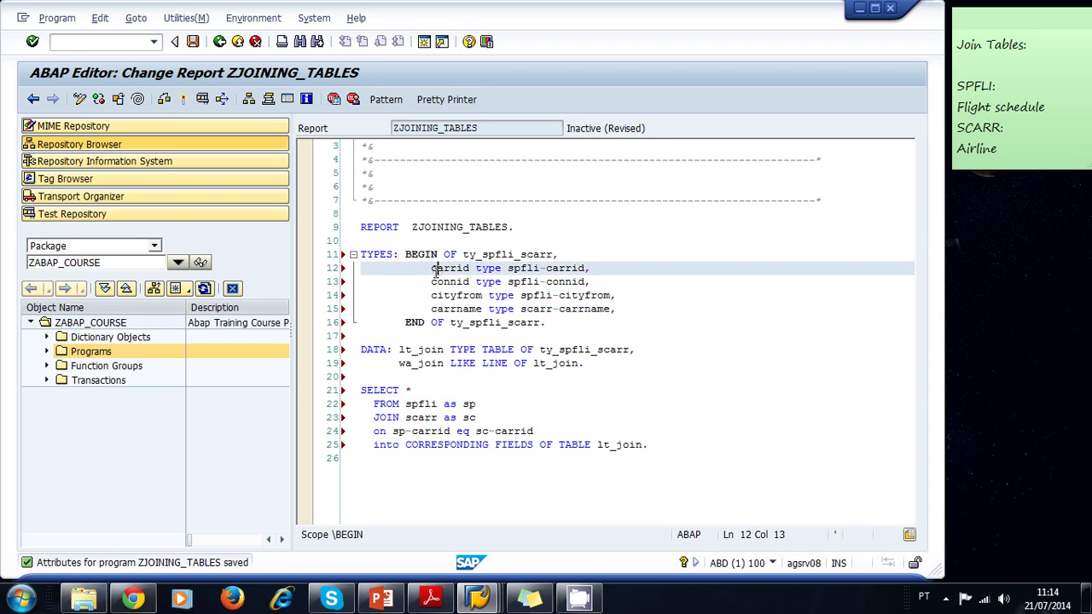
left_click(426, 283)
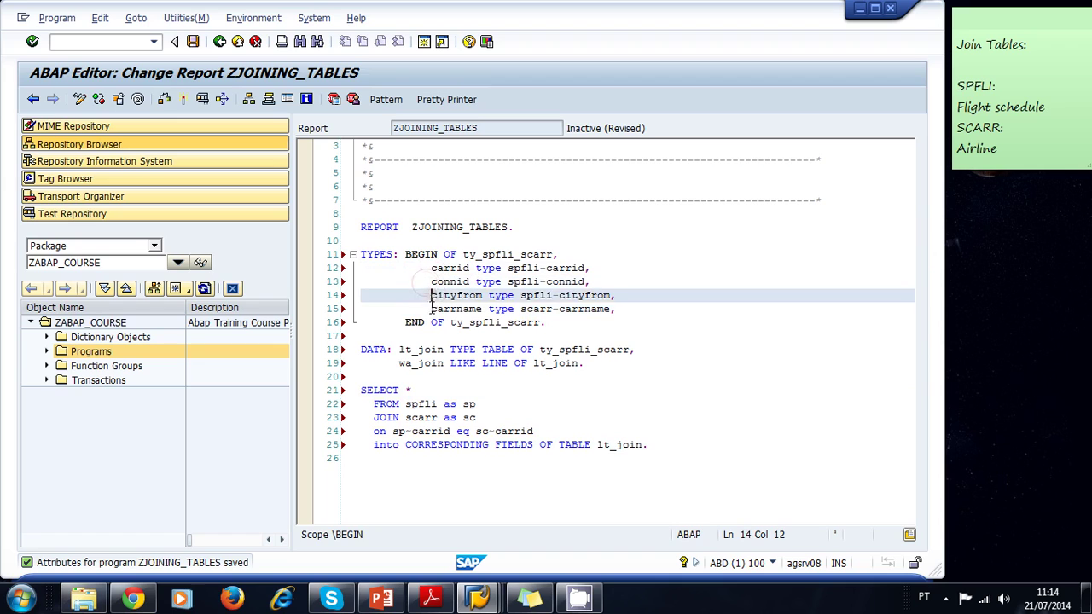
left_click(435, 309)
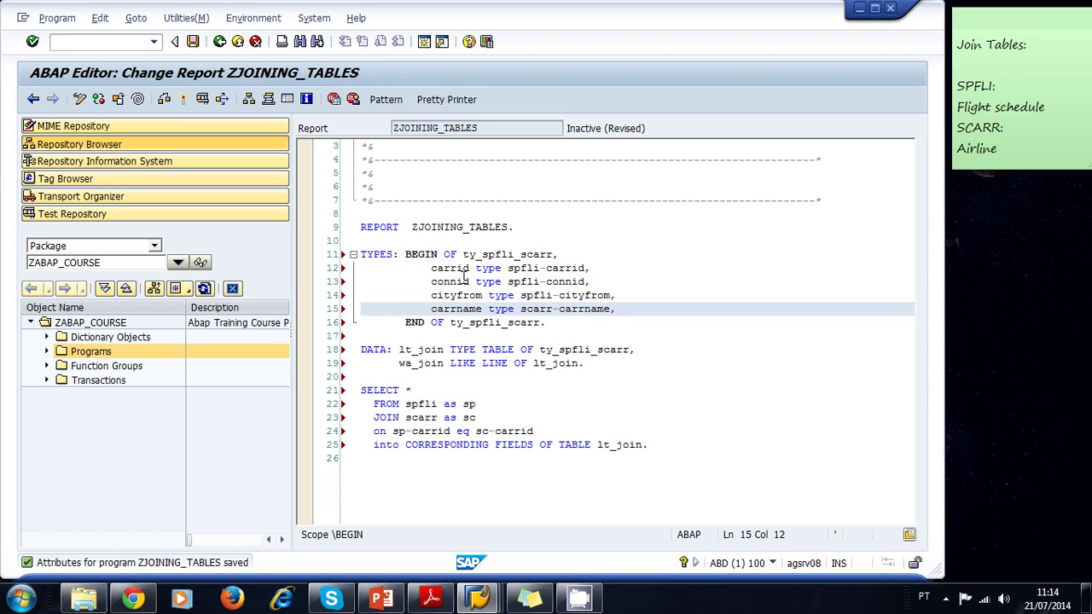
left_click(543, 287)
left_click(539, 307)
left_click(523, 385)
left_click(538, 444)
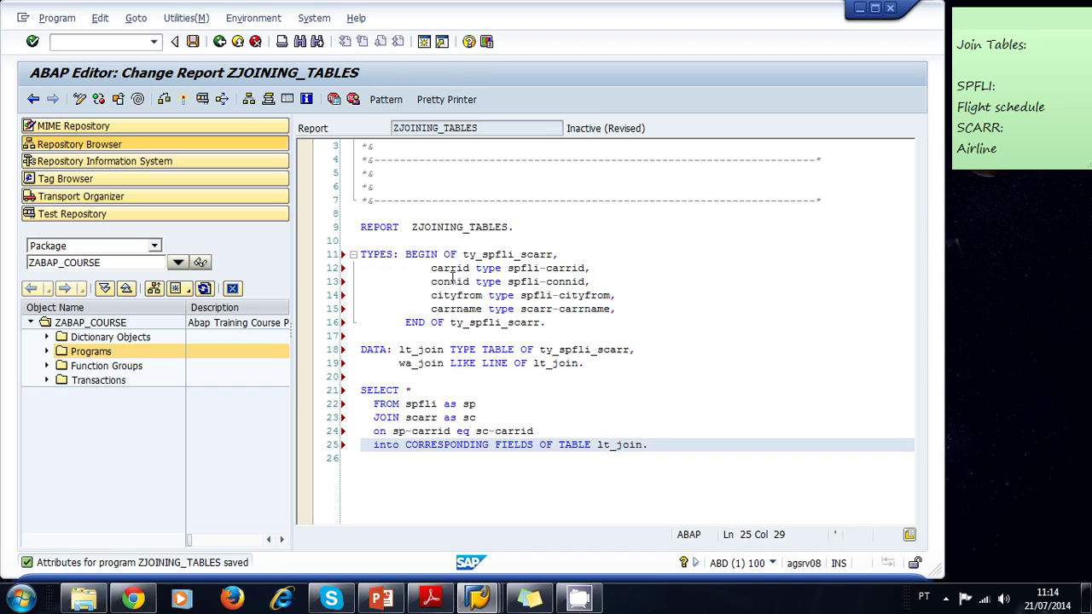
left_click(438, 417)
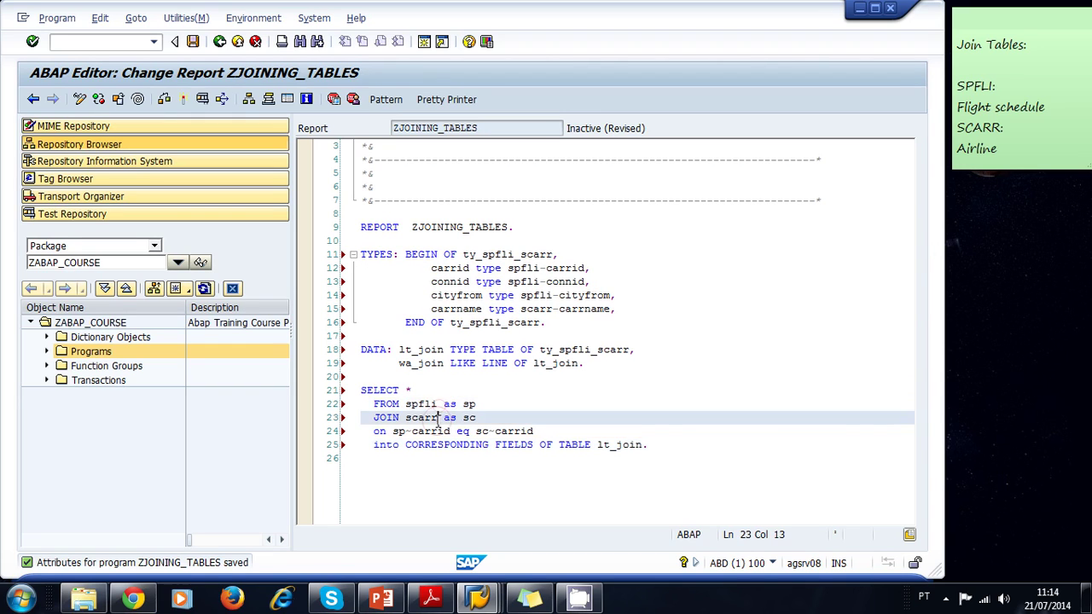
left_click_drag(647, 444, 616, 444)
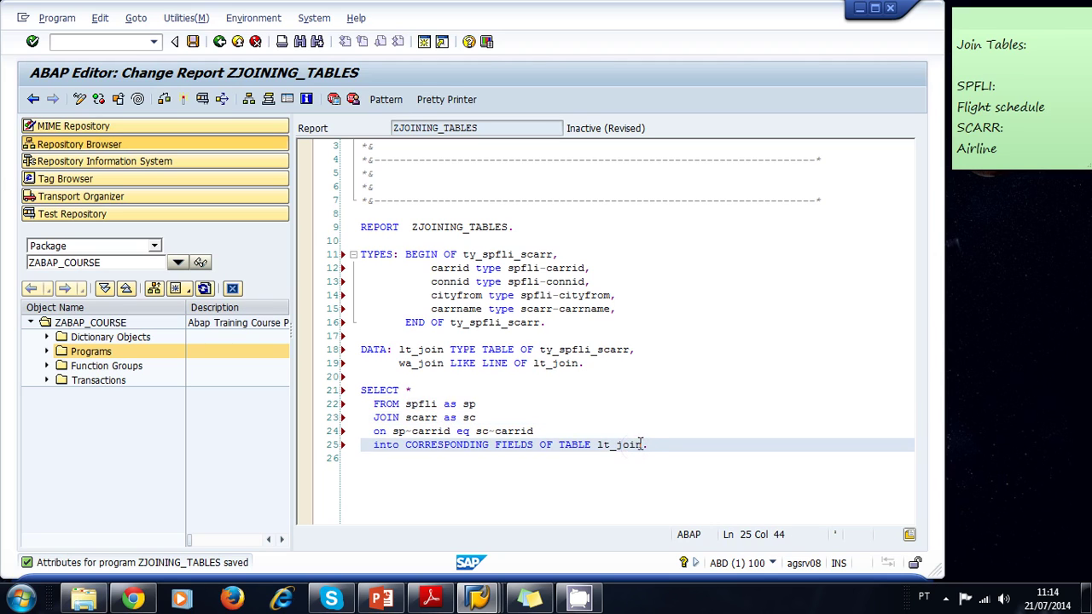
left_click(661, 444)
Step: Add a LOOP AT lt_join INTO wa_join block below the SELECT
key("Return")
key("Return")
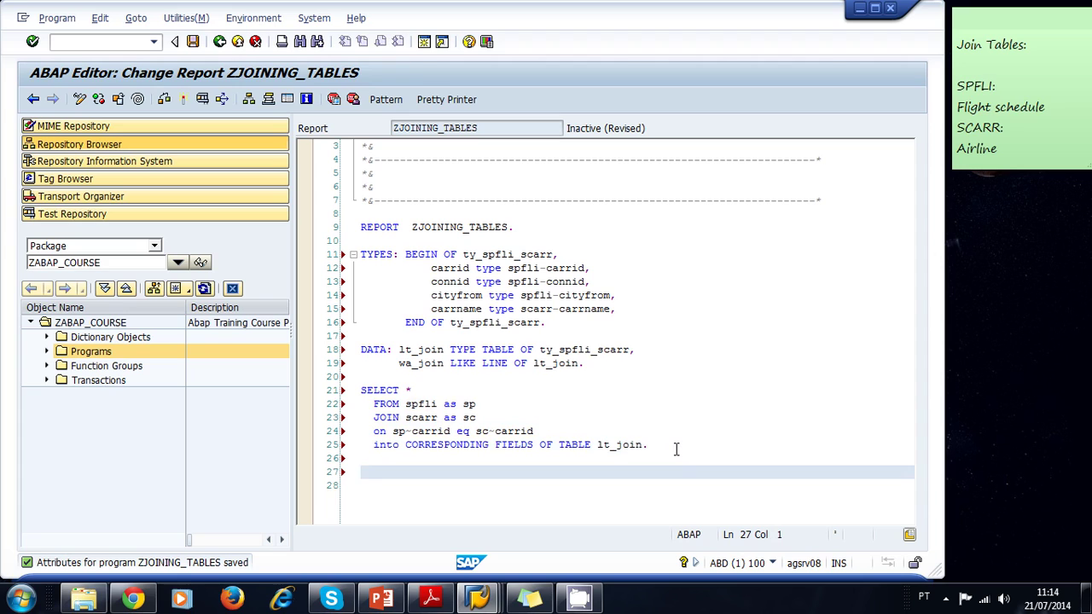
type("loop")
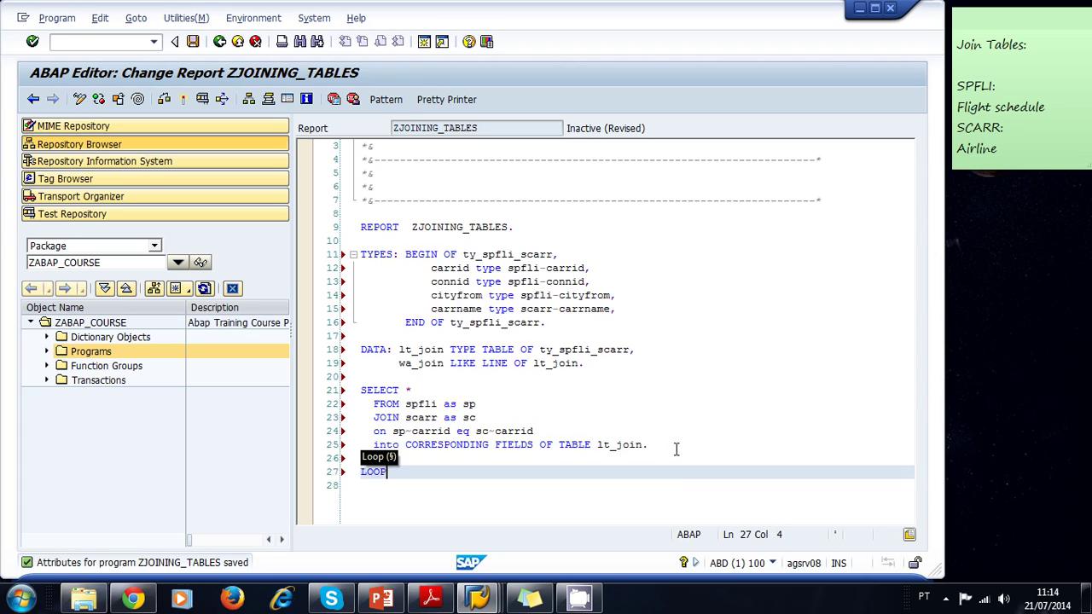
key("Tab")
type("l")
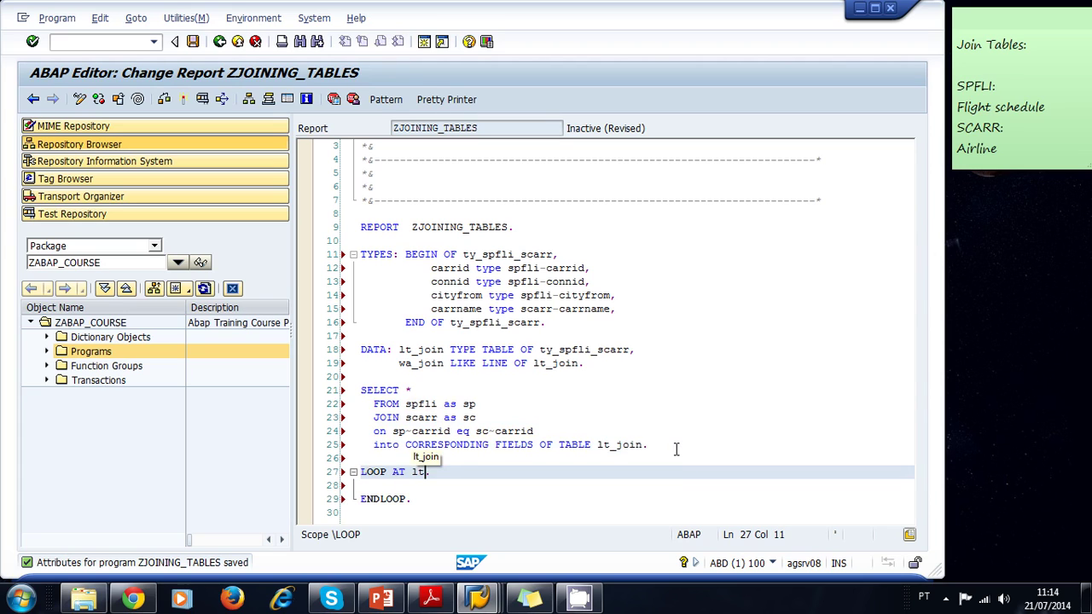
key("Tab")
type("i")
key("Tab")
type("w")
key("Tab")
key("Return")
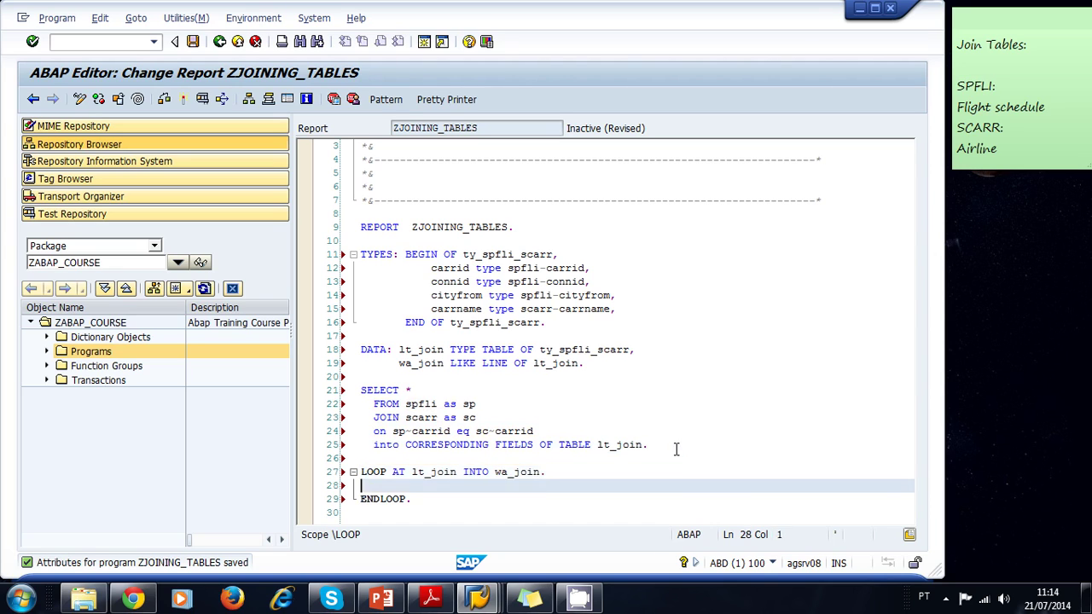
Step: Inside the loop, add NEW-LINE and start WRITE: with wa_join-carrid
type("ne")
key("Tab")
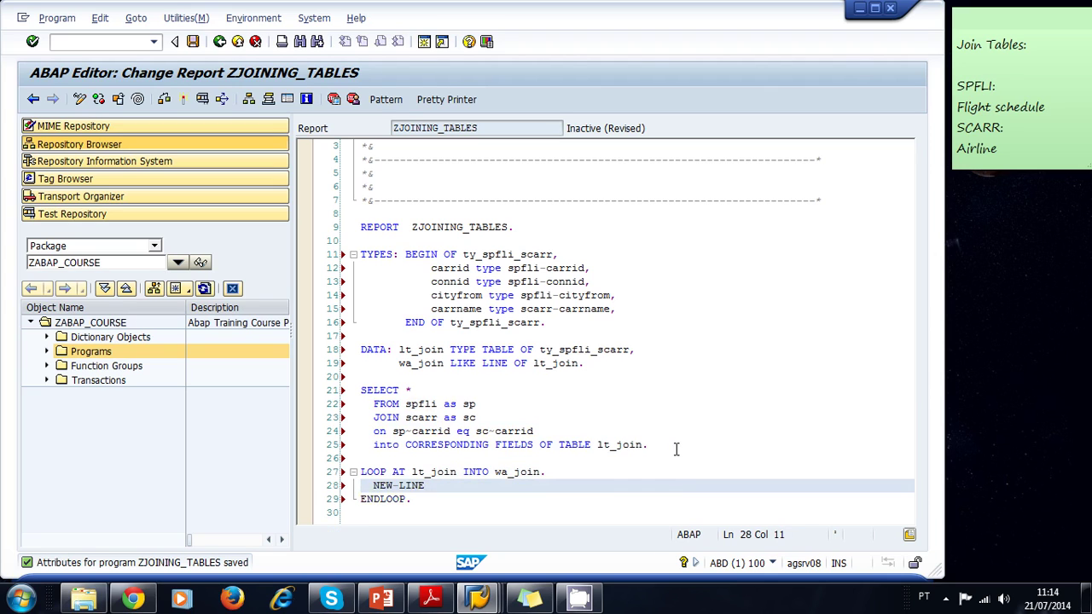
type(".")
key("Return")
type("wr")
key("Tab")
type("wa")
key("Tab")
type("c")
key("Tab")
Step: Add wa_join-connid and wa_join-cityfrom to the WRITE list
key("Return")
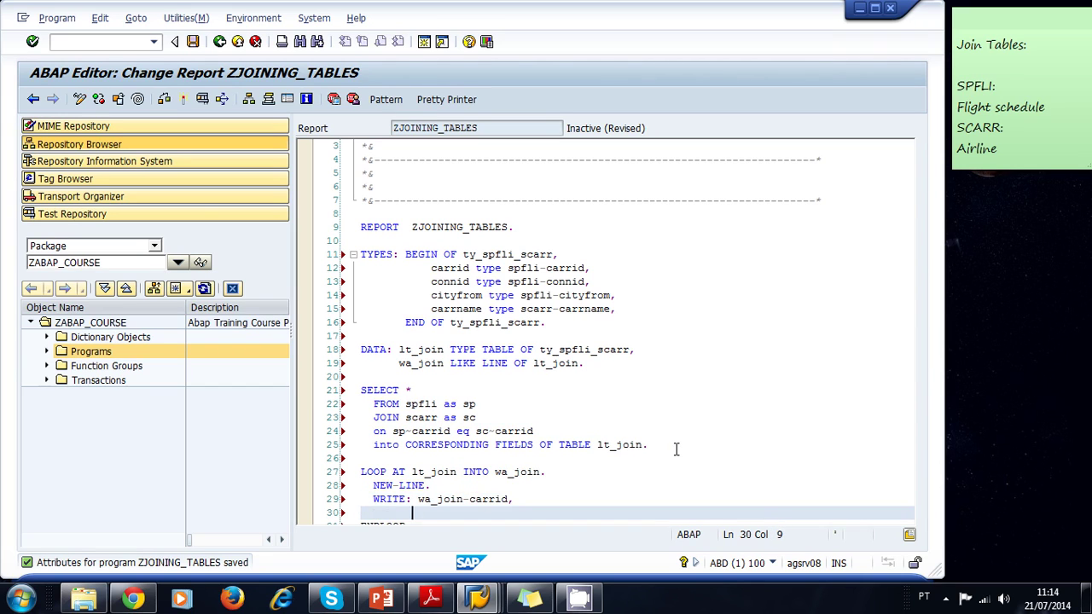
type("wa")
key("Tab")
type("con")
key("Tab")
type(",")
key("Return")
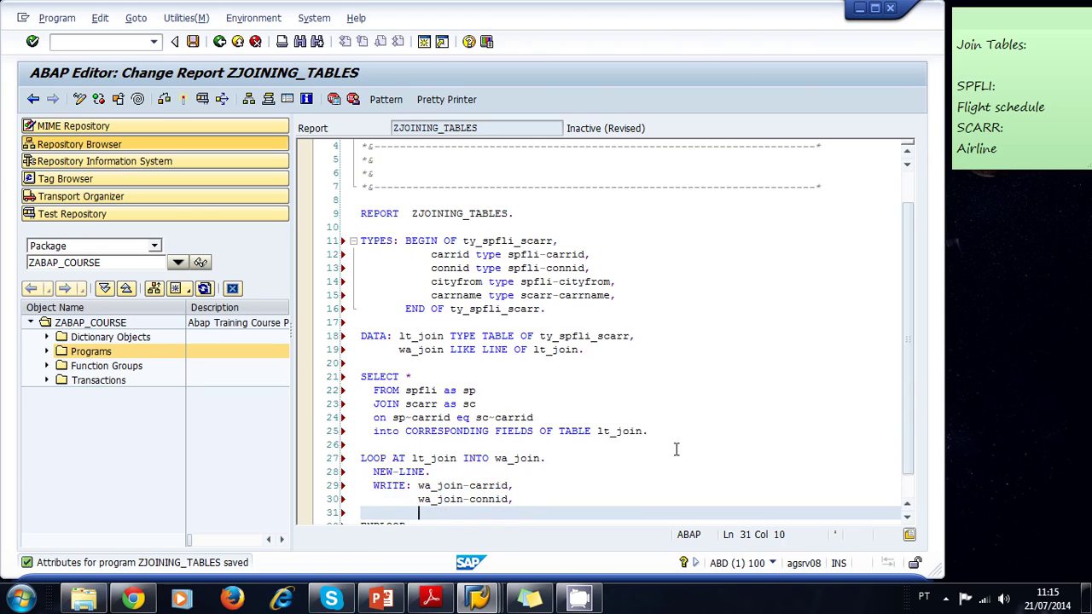
type("wa")
key("Tab")
type("ci")
key("Tab")
type(",")
Step: Add wa_join-carrname as the last WRITE field
key("Return")
type("wa")
key("Tab")
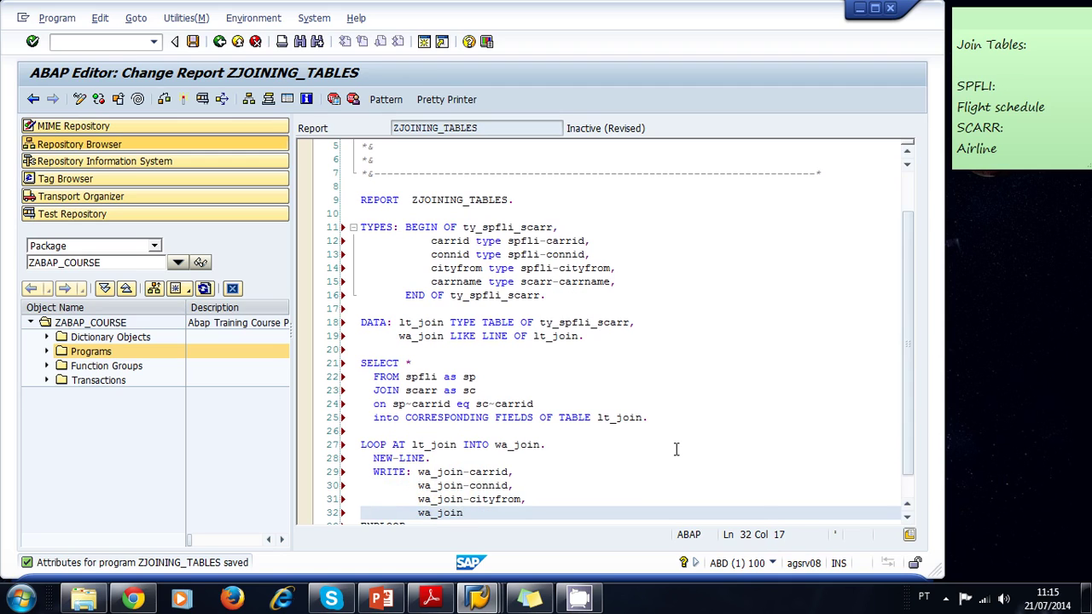
type("carrnam")
key("Tab")
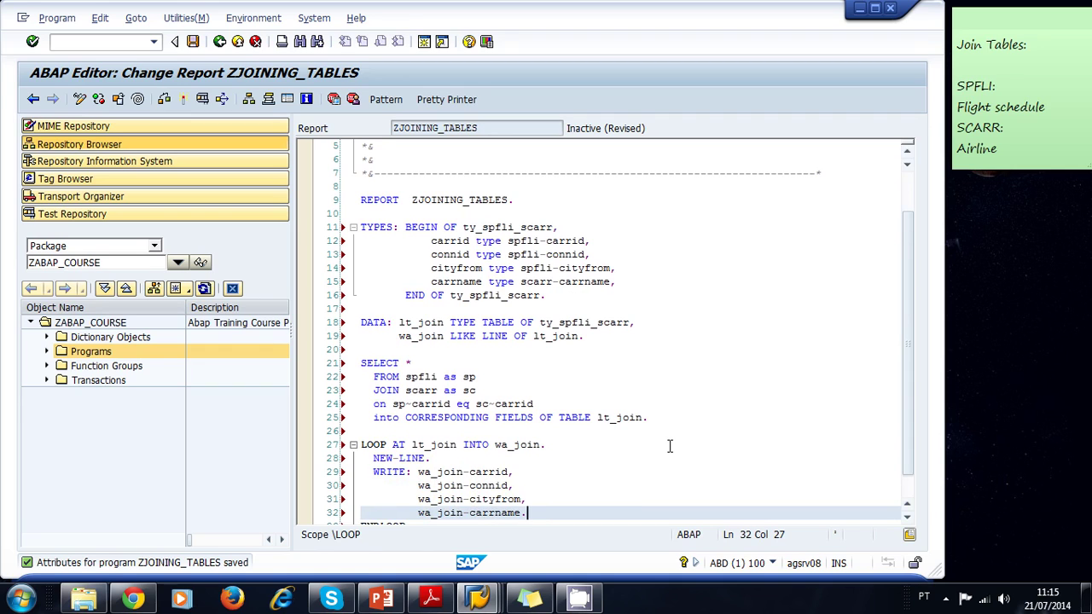
scroll(670, 444, "down", 1)
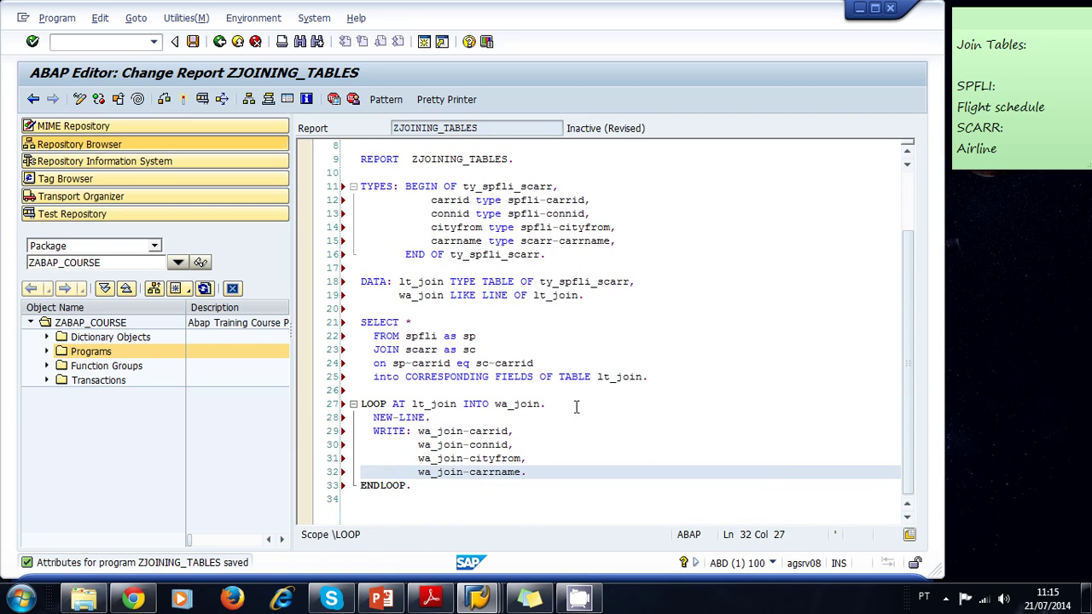
Step: Syntax-check ZJOINING_TABLES, then activate it, confirming the Inactive Objects dialog
left_click(193, 42)
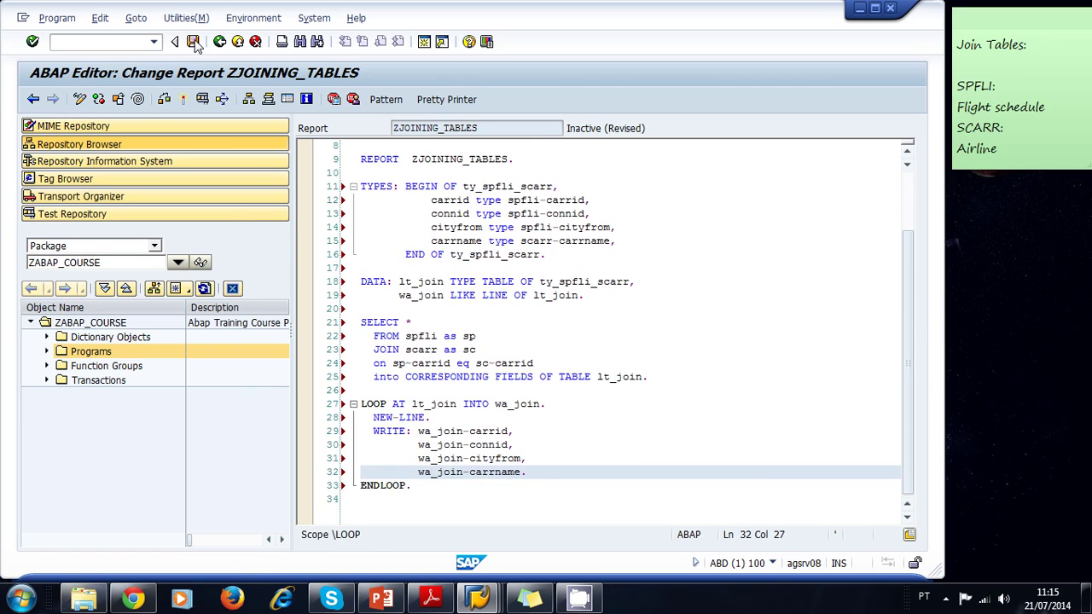
left_click(183, 99)
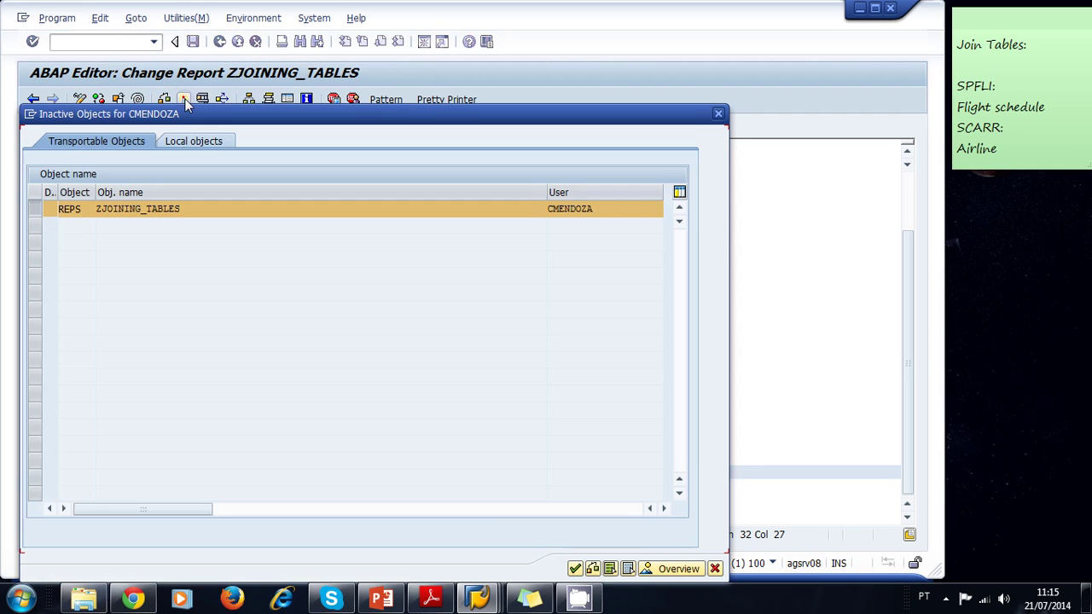
left_click(575, 568)
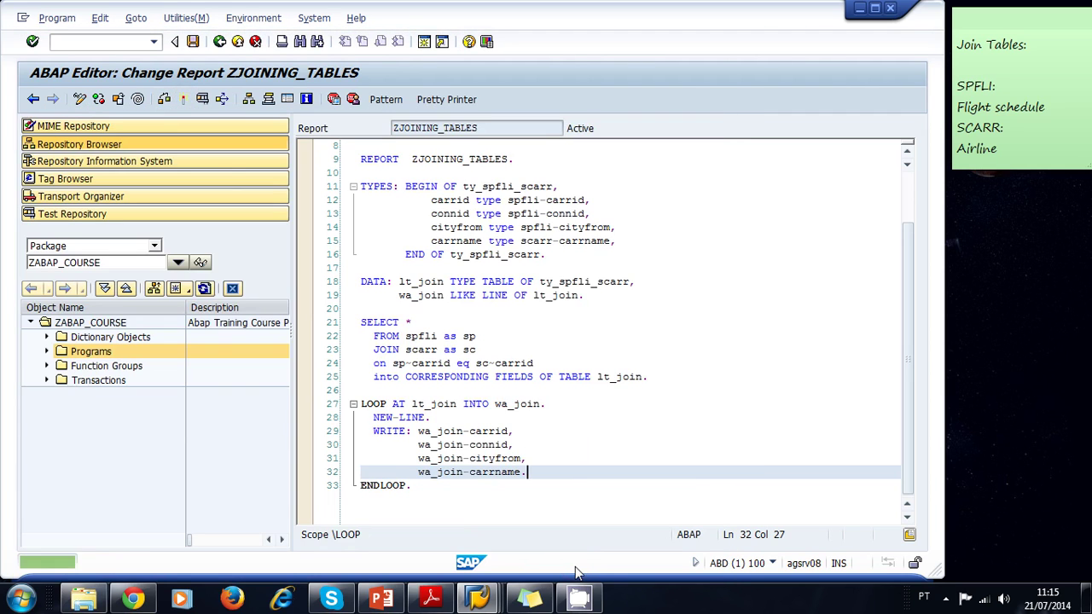
left_click(622, 348)
left_click(626, 242)
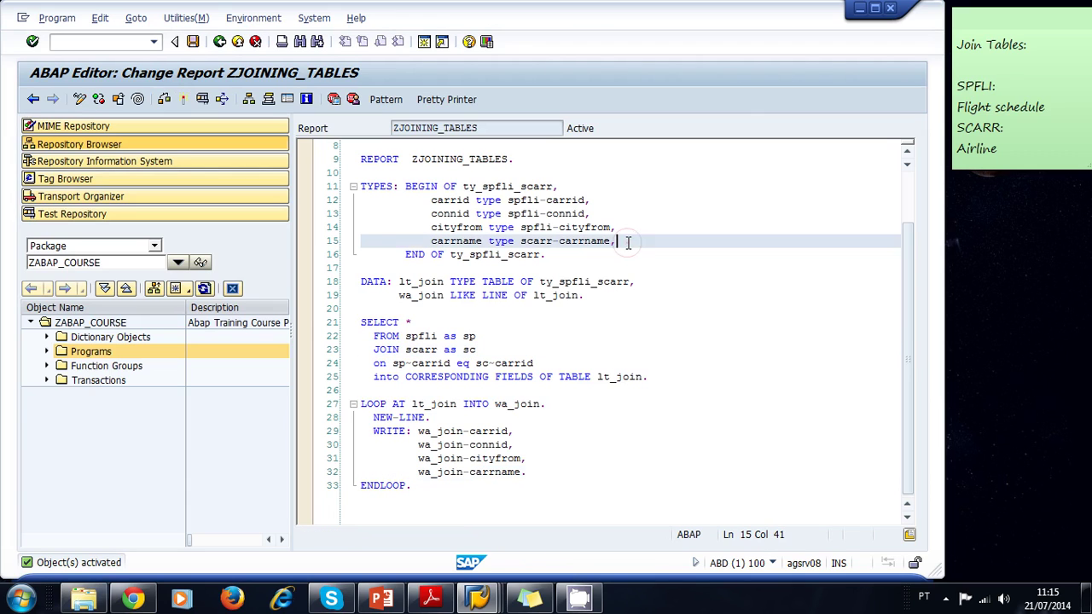
left_click(620, 295)
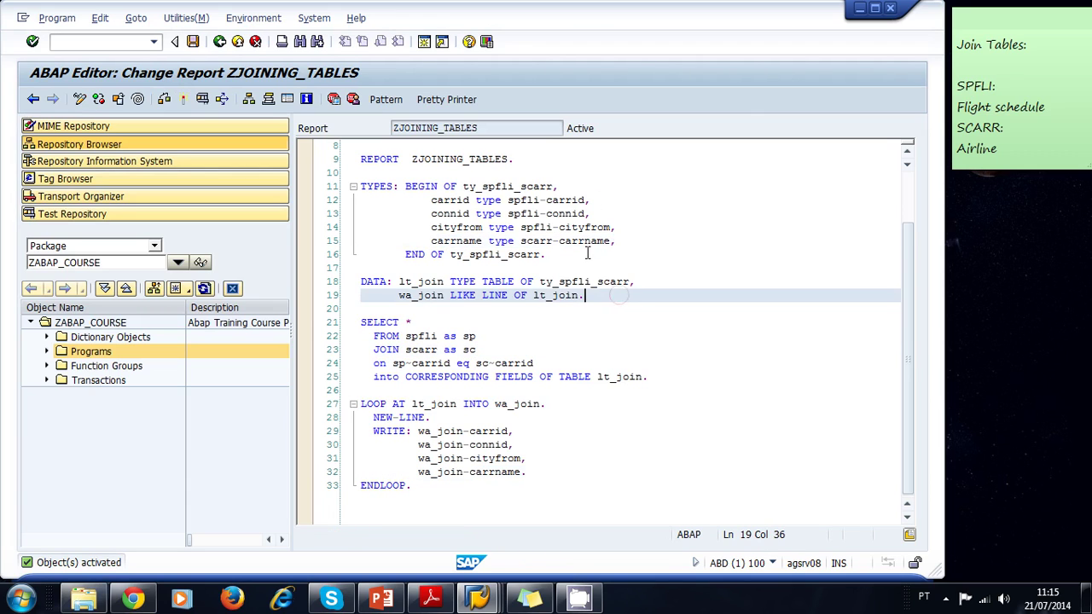
left_click(596, 201)
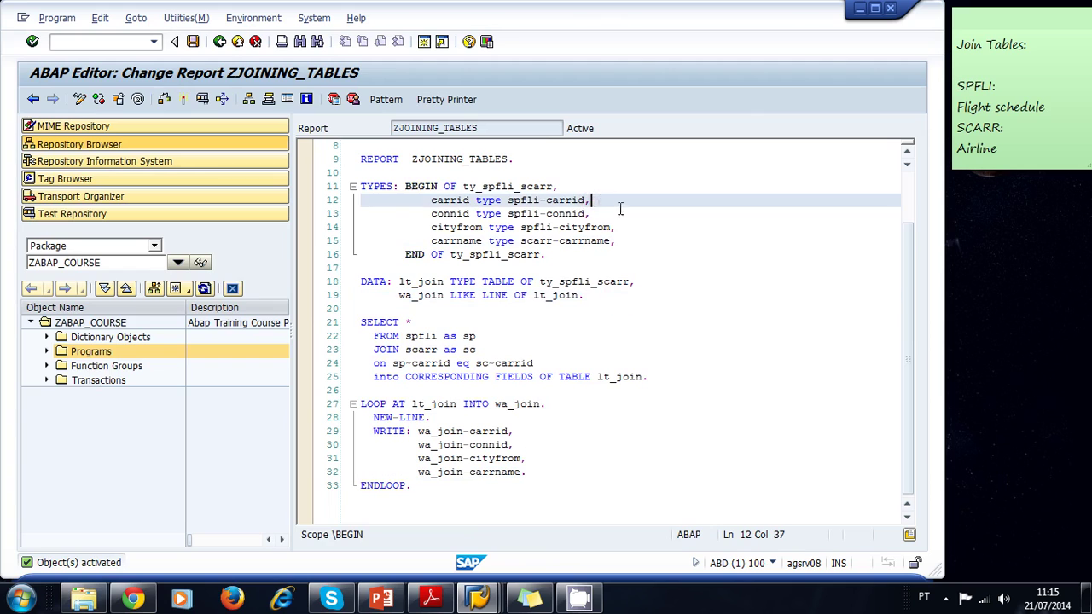
left_click(430, 214)
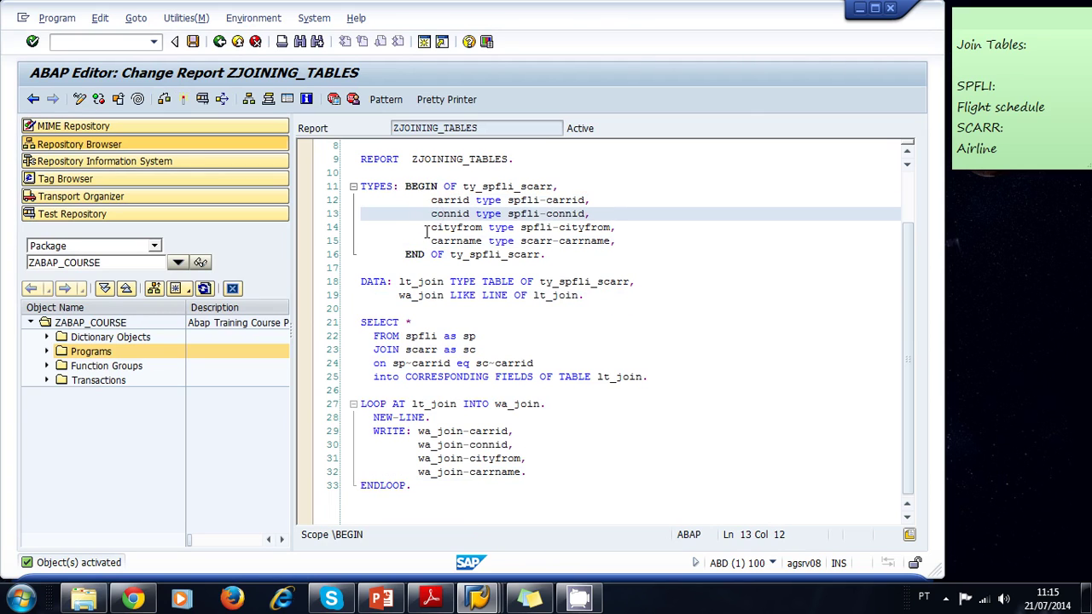
key("Down")
key("Down")
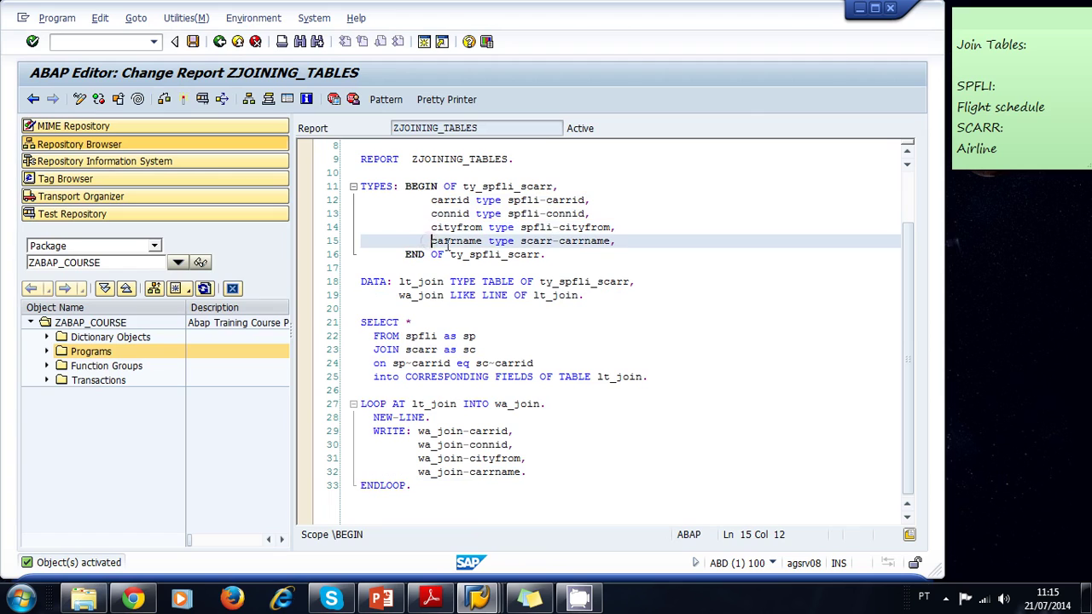
left_click(587, 295)
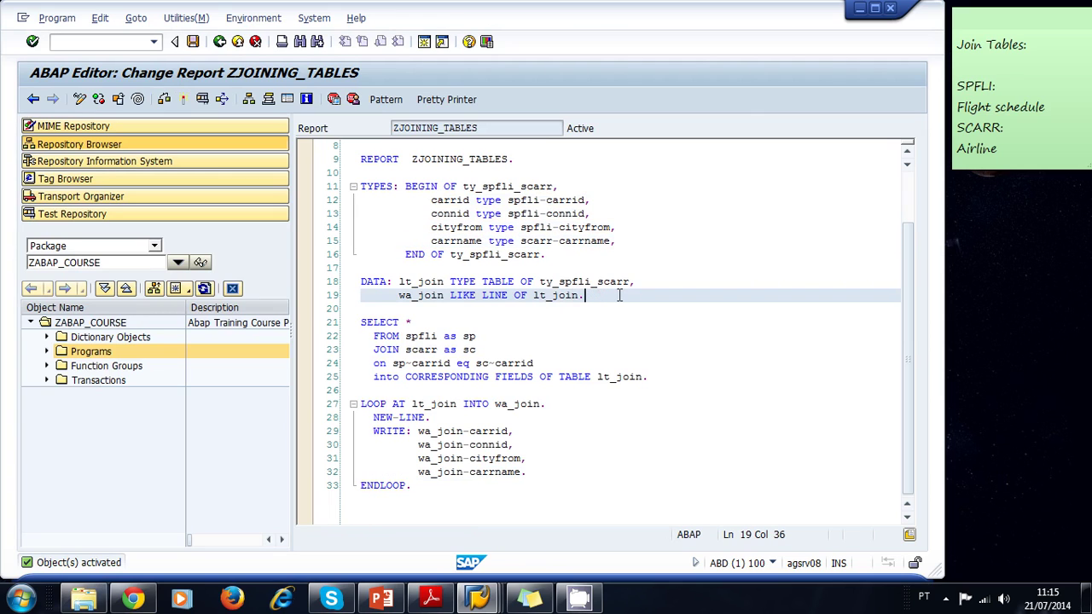
double_click(447, 282)
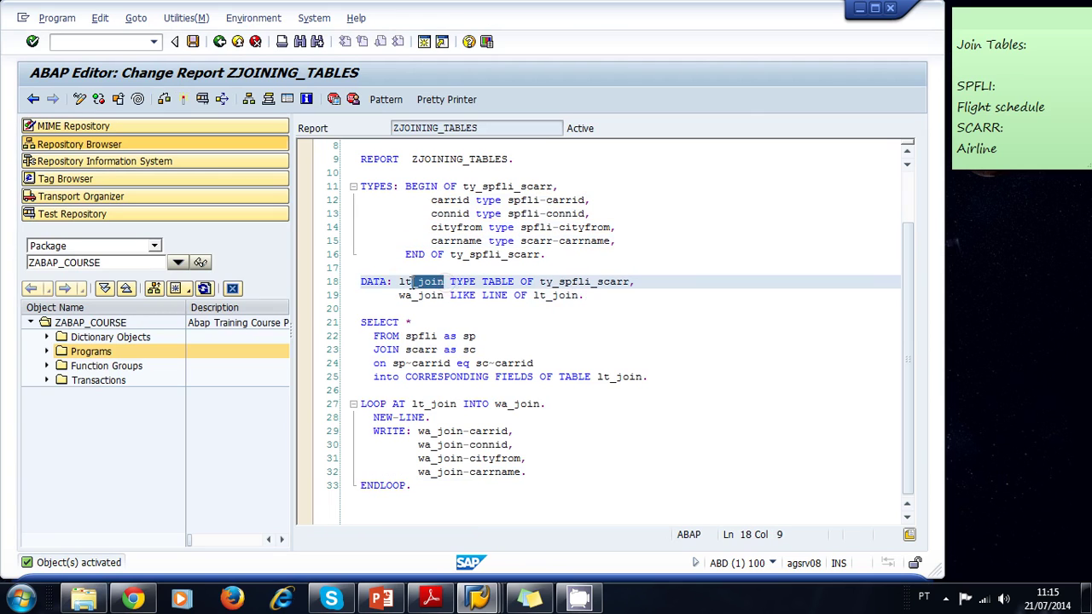
left_click_drag(444, 295, 398, 296)
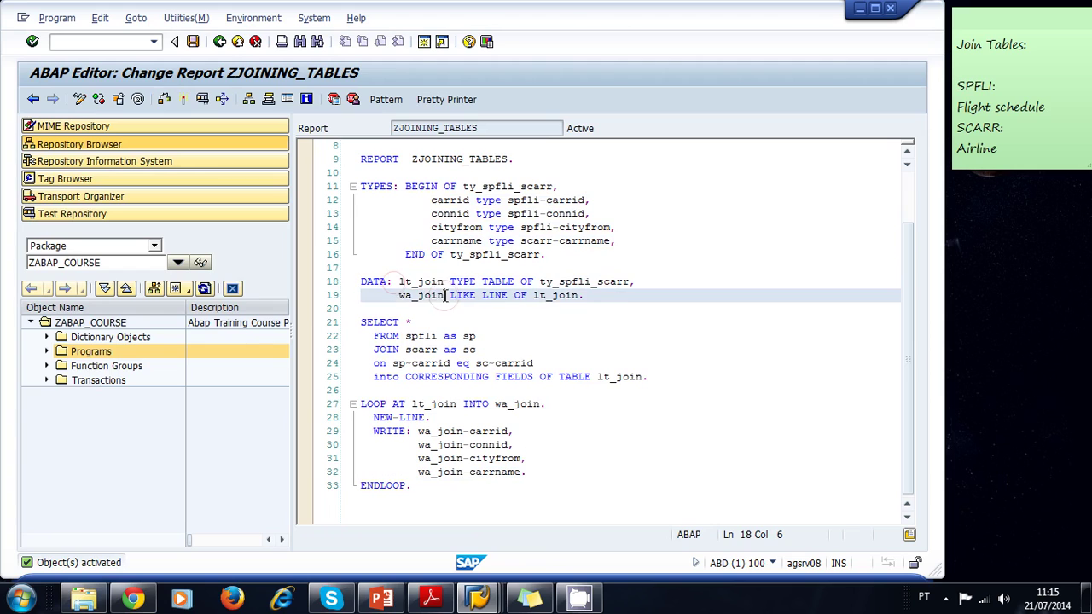
left_click(509, 335)
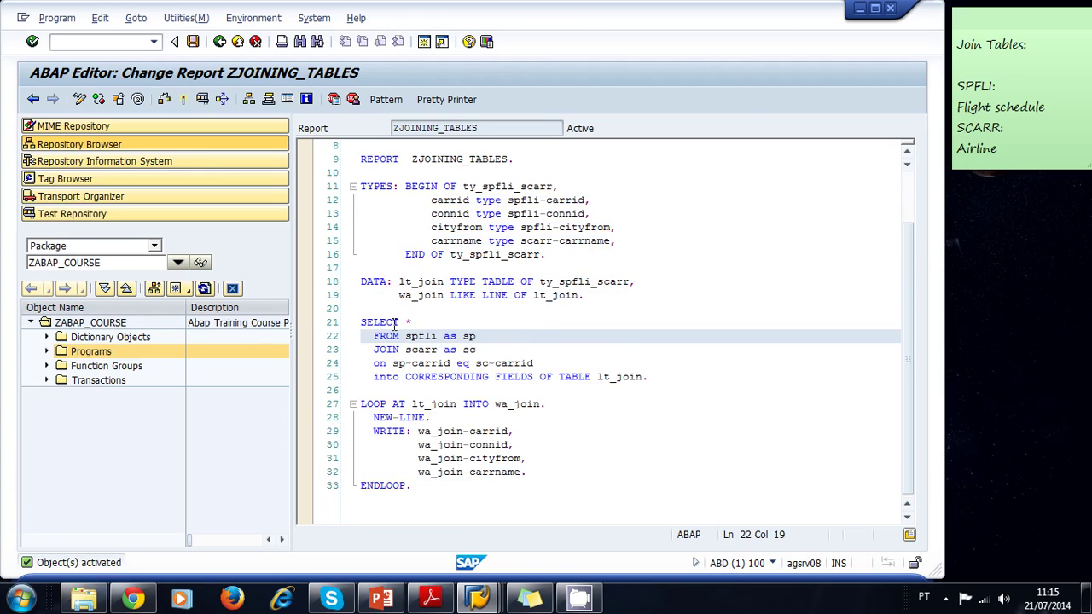
left_click_drag(398, 350, 373, 350)
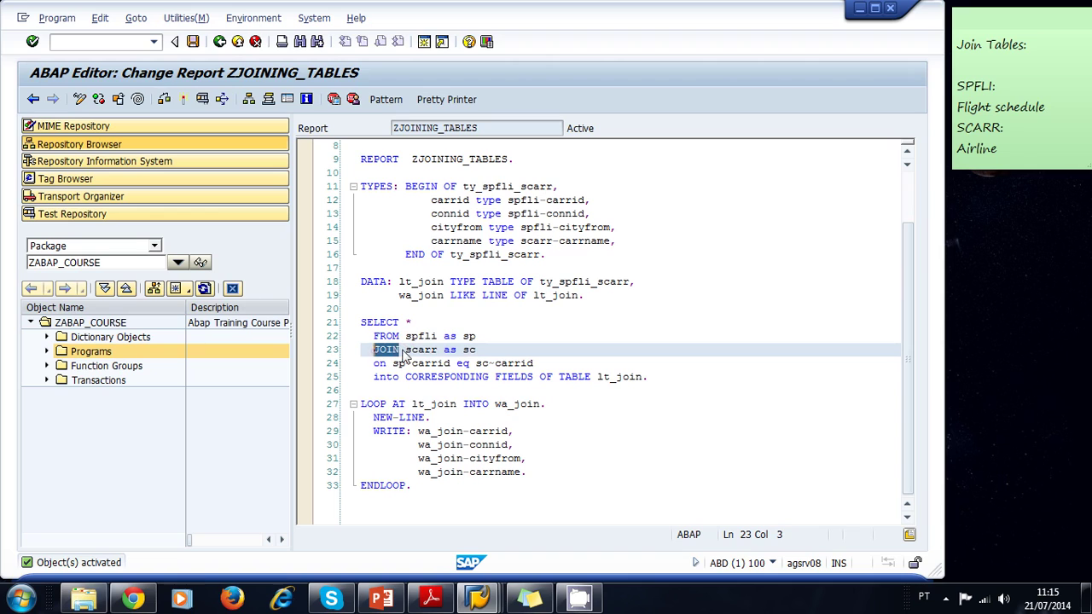
left_click(431, 336)
left_click(440, 350)
left_click(618, 404)
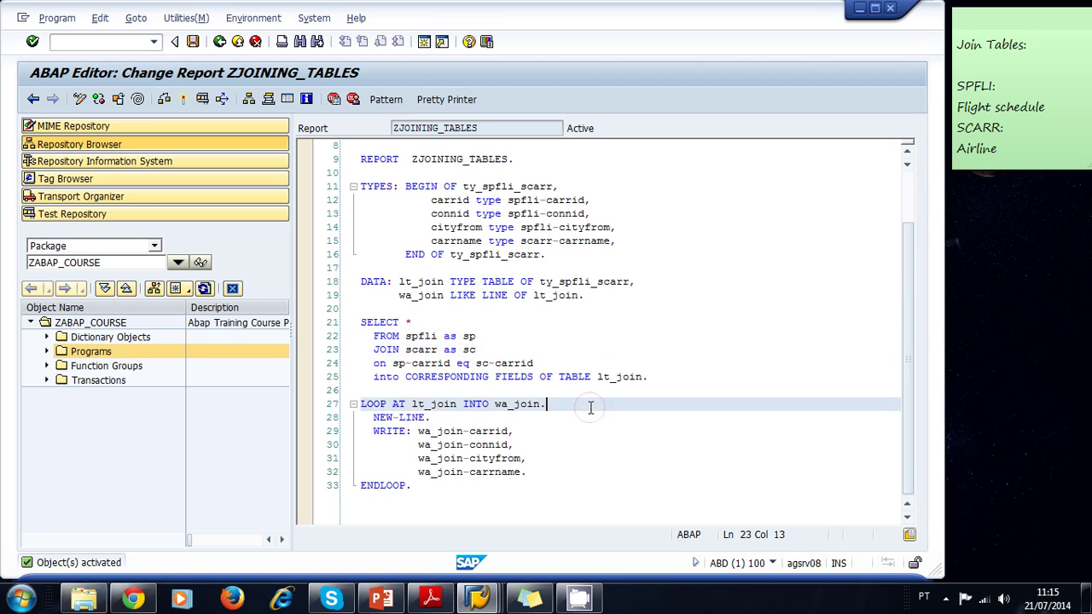
left_click(546, 449)
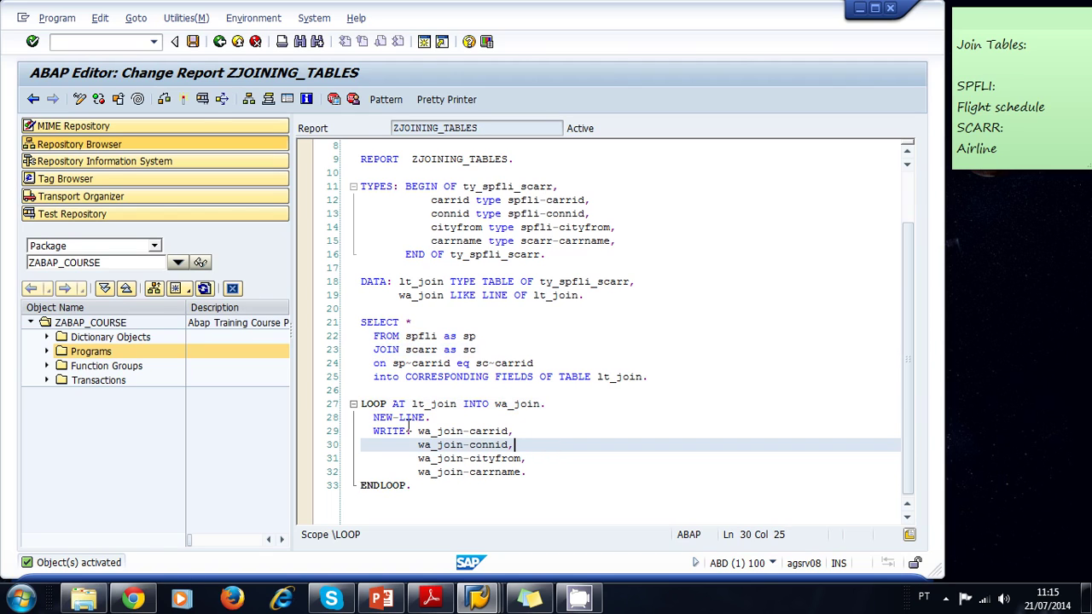
Step: Execute ZJOINING_TABLES, review its list of flights with airline names, then return to the source code
left_click(203, 99)
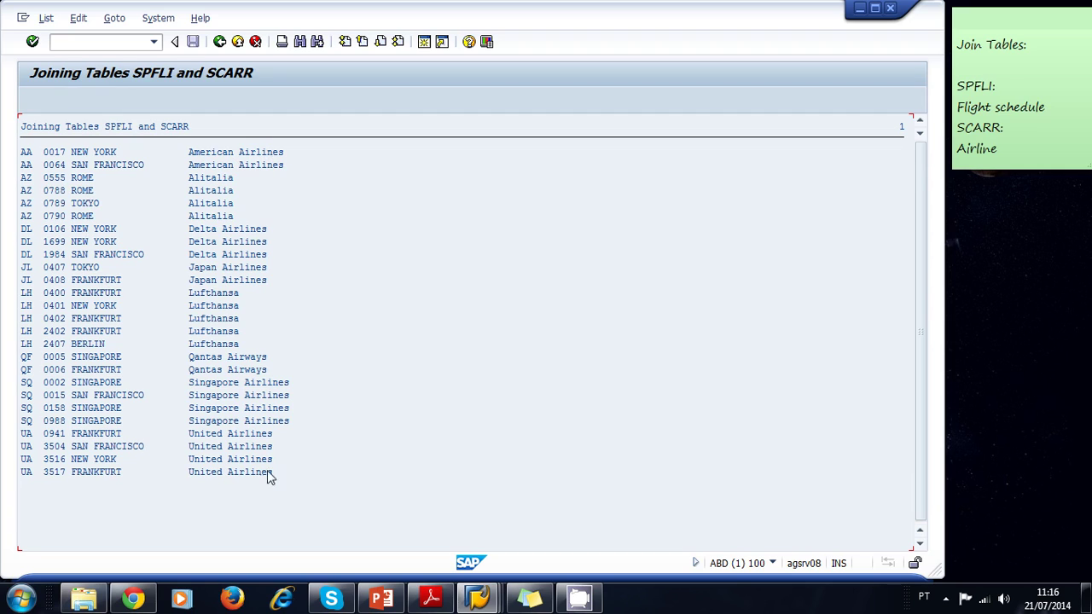
left_click(1006, 128)
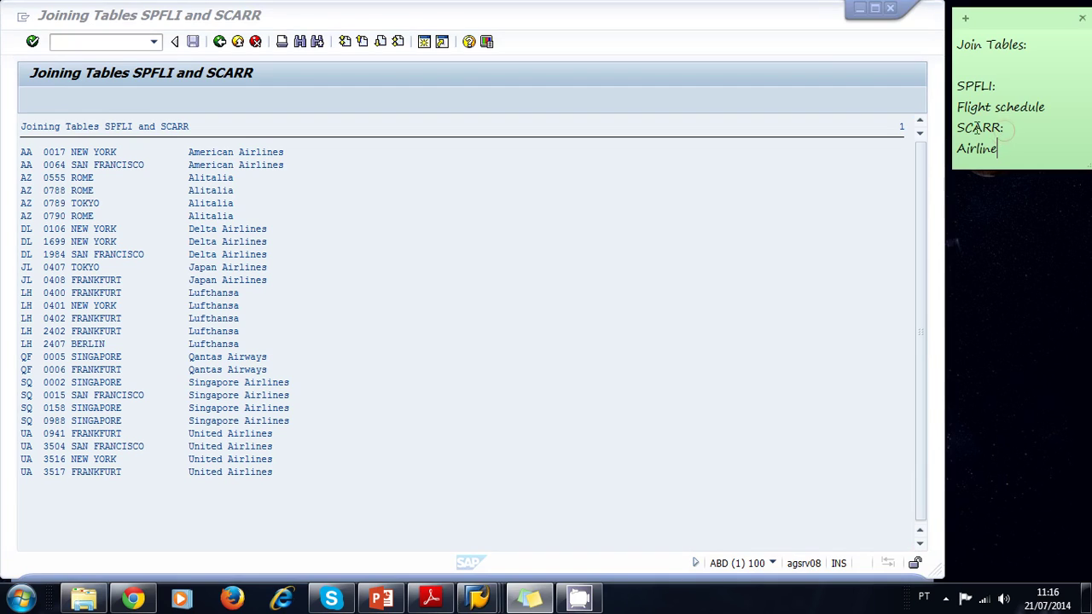
left_click(598, 240)
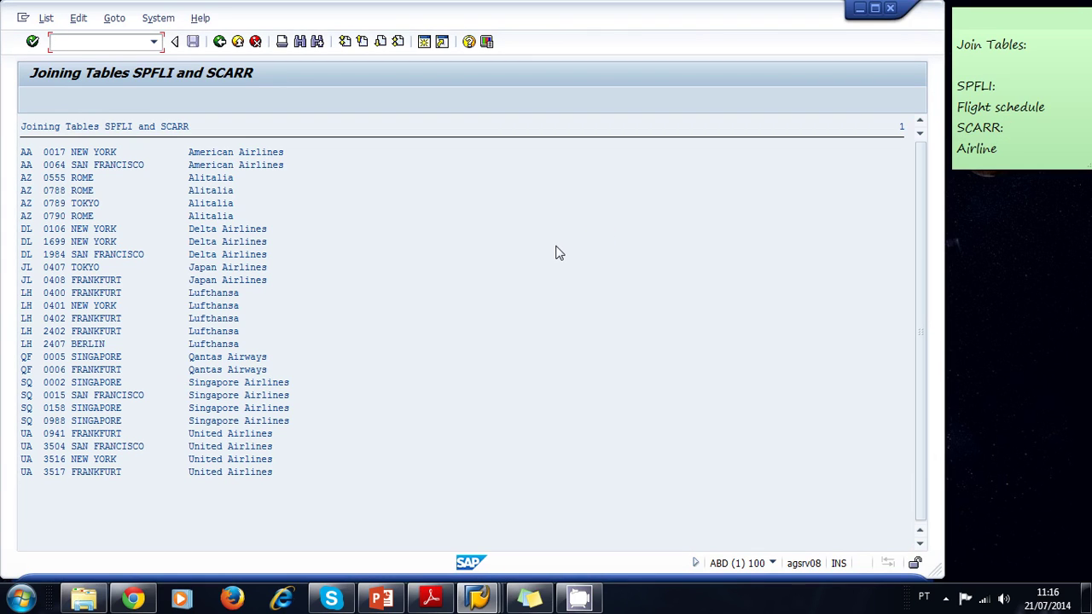
left_click(579, 597)
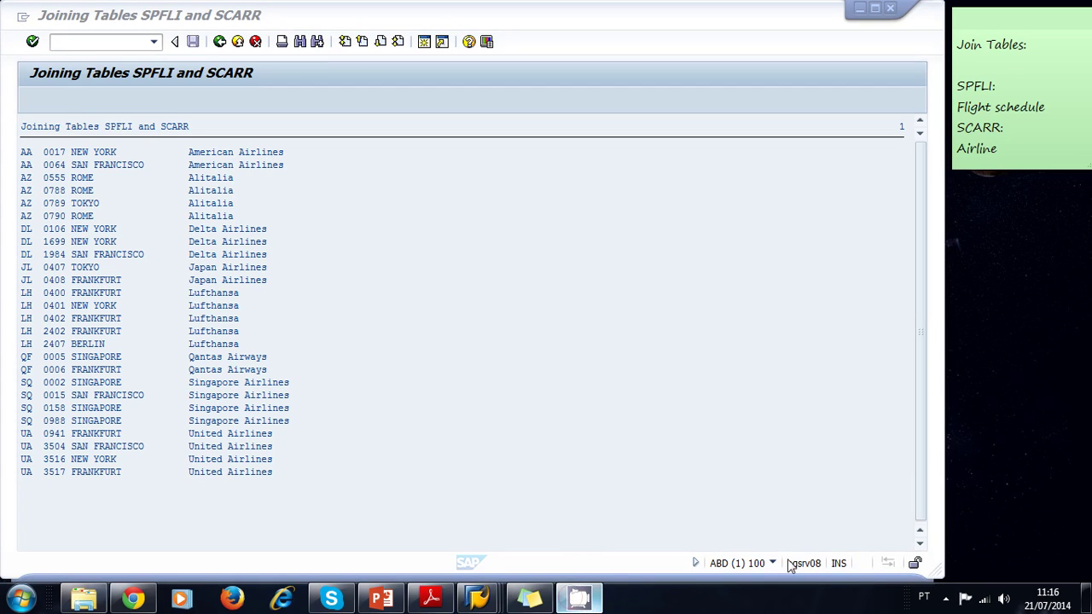
left_click(944, 596)
left_click(969, 524)
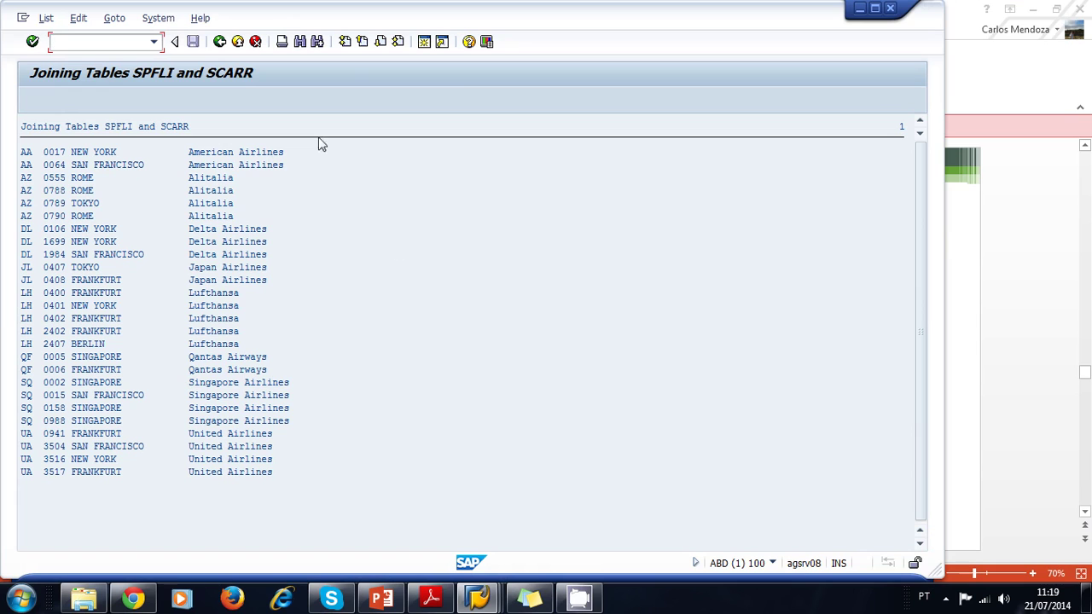
left_click(219, 41)
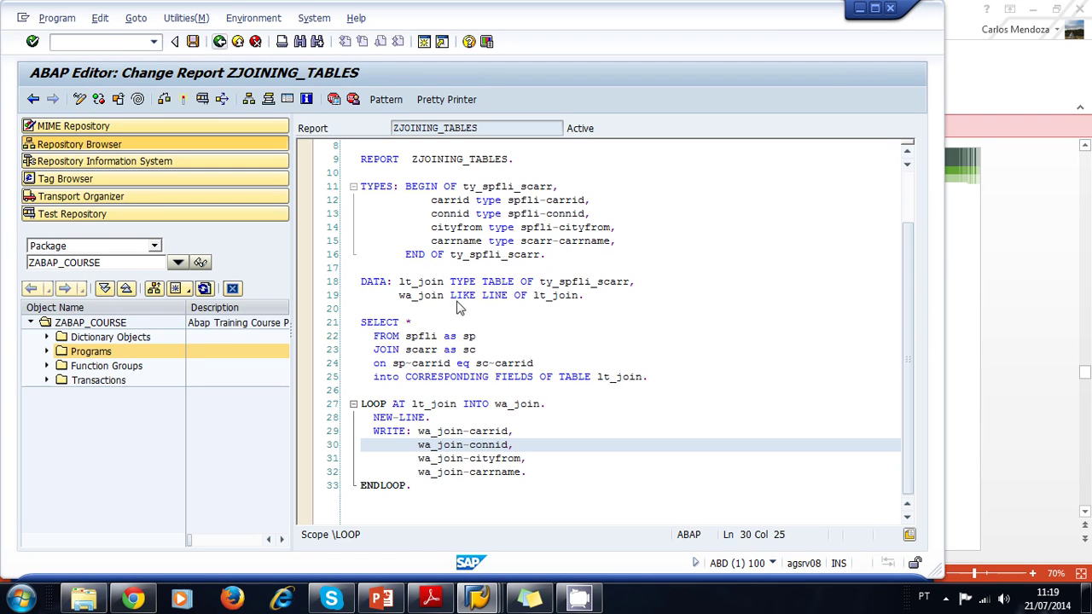
Step: Mark the JOIN keyword on line 23 and open its ABAP keyword documentation with F1
left_click(556, 417)
scroll(558, 409, "down", 1)
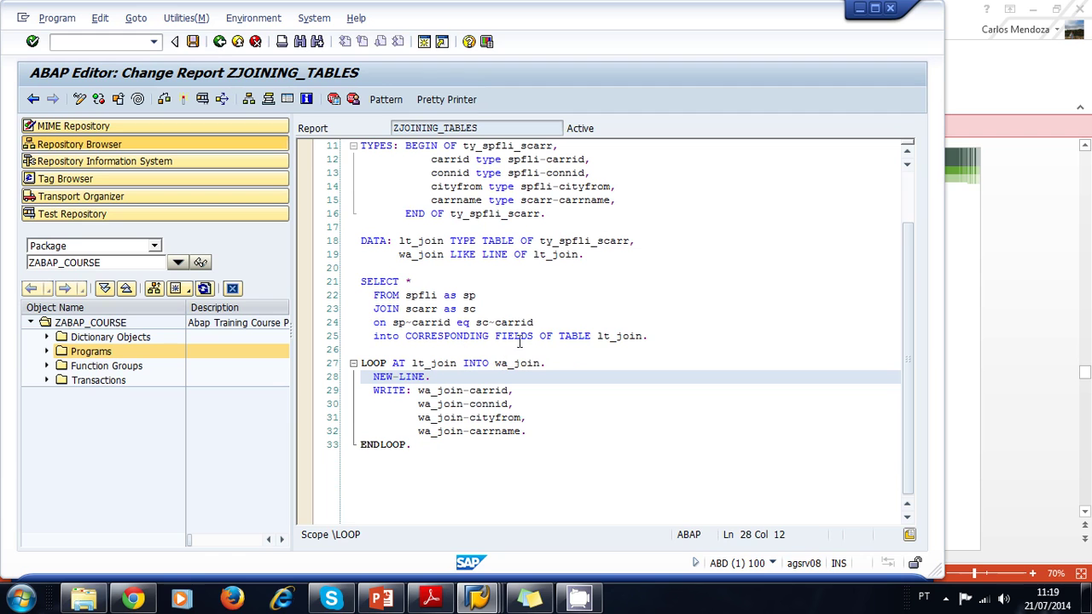
left_click_drag(400, 308, 372, 309)
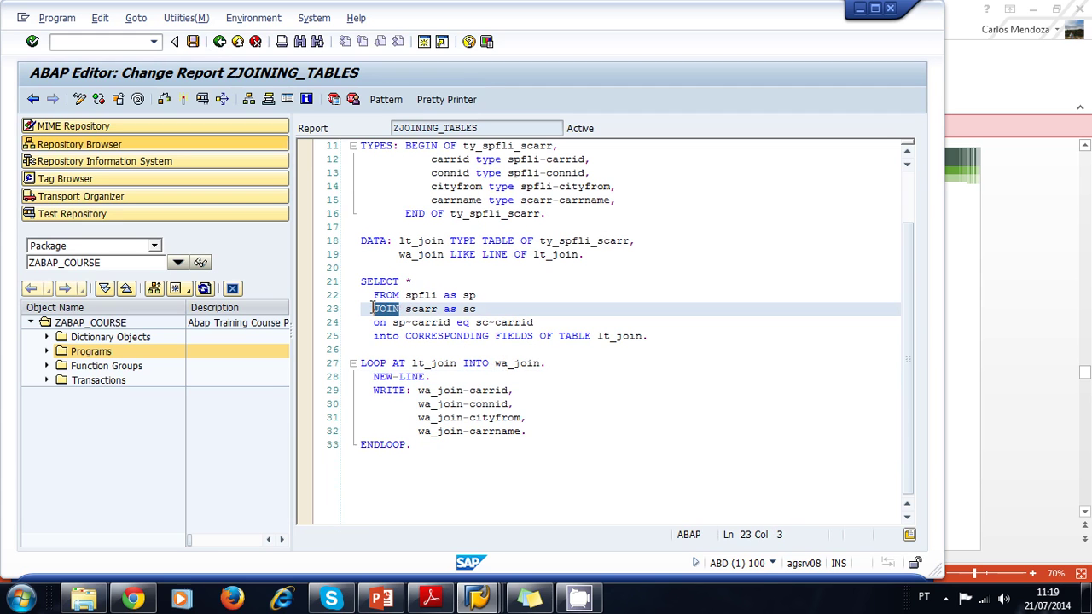
key("F1")
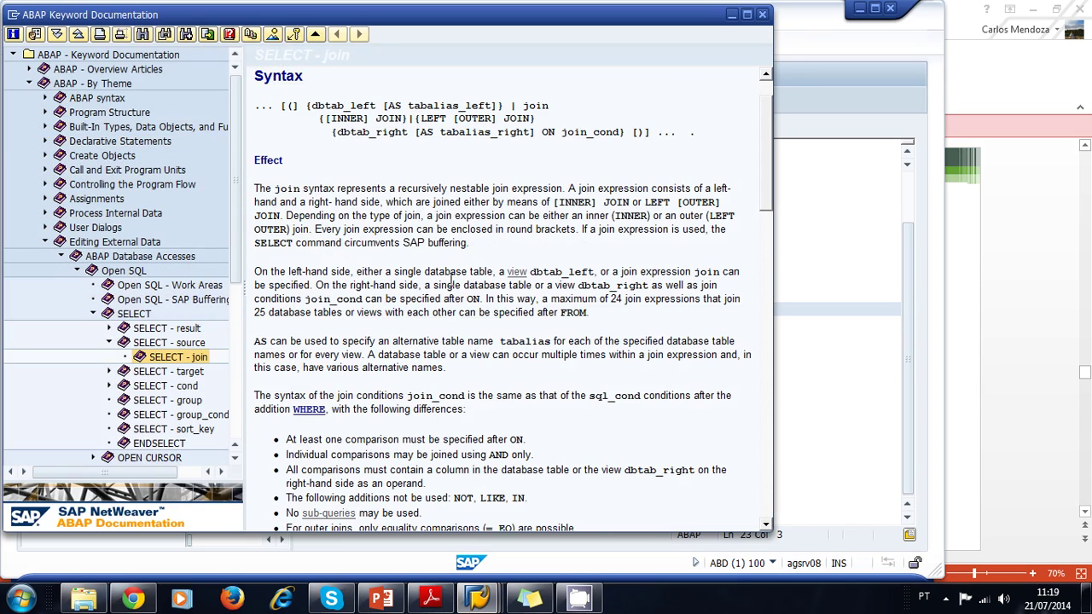
Step: Scroll down the join documentation and highlight the 'inner join' heading text
scroll(449, 284, "down", 2)
scroll(444, 281, "down", 1)
scroll(430, 279, "down", 3)
scroll(416, 276, "down", 3)
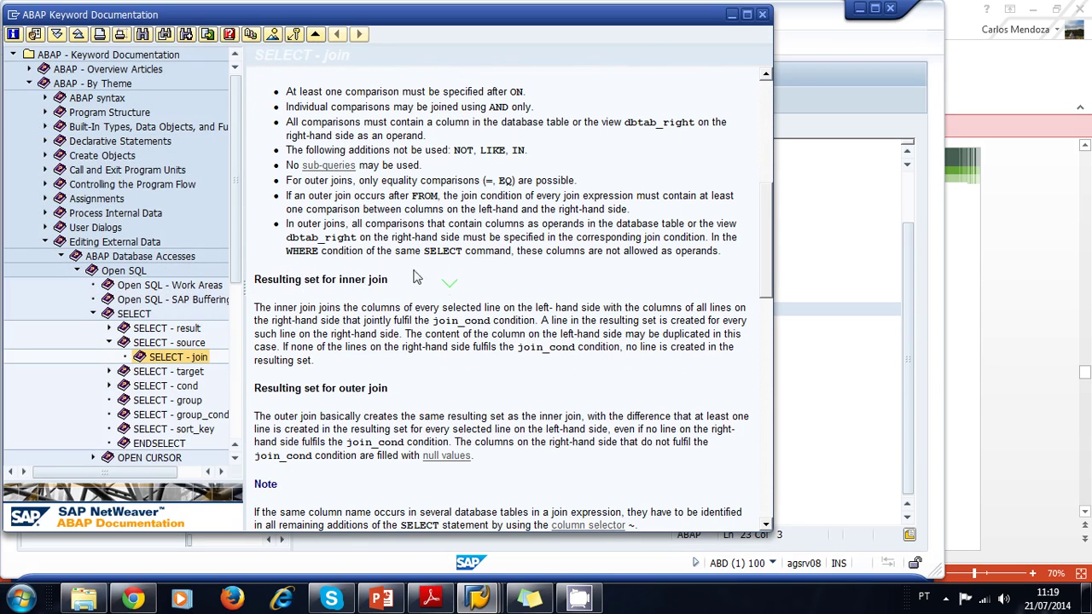
left_click_drag(388, 279, 340, 279)
left_click(376, 388)
left_click_drag(388, 388, 338, 388)
Step: Scroll on to the example chaining two inner joins over scarr, spfli and sflight
scroll(497, 345, "down", 4)
scroll(497, 345, "down", 7)
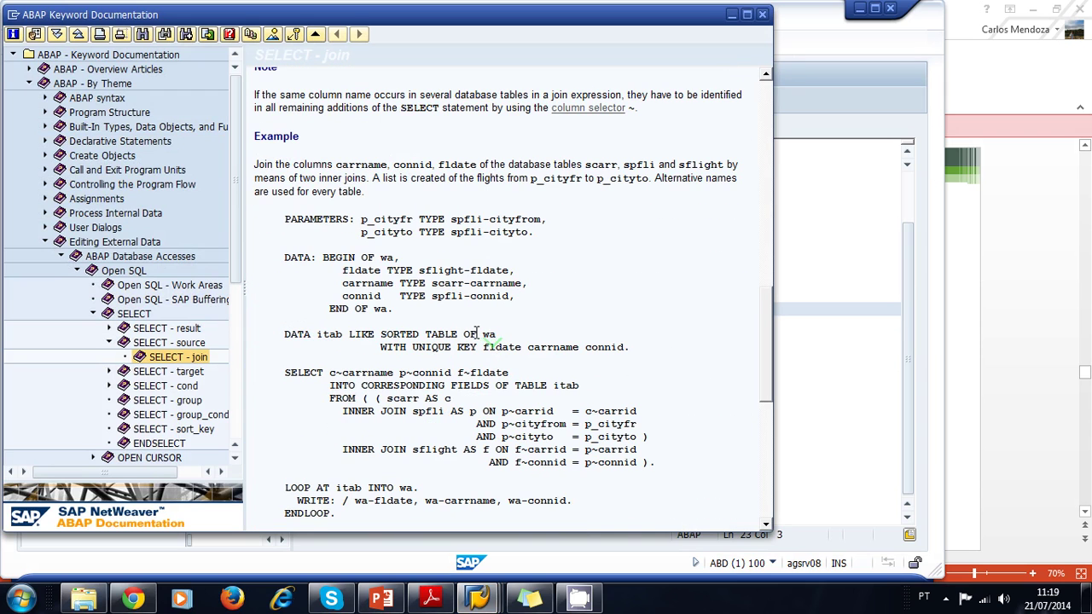
scroll(445, 328, "down", 2)
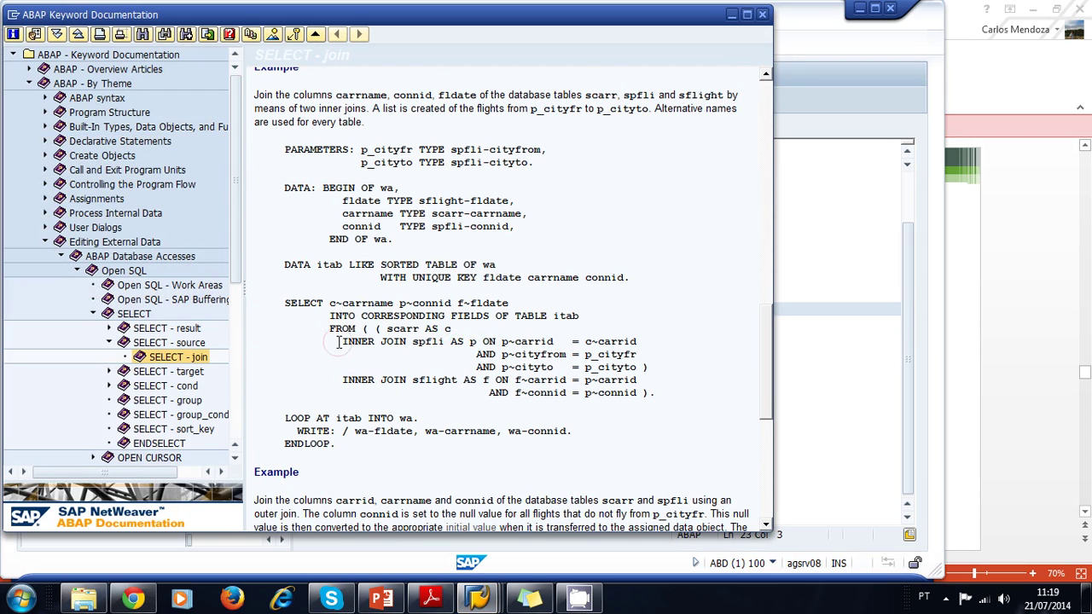